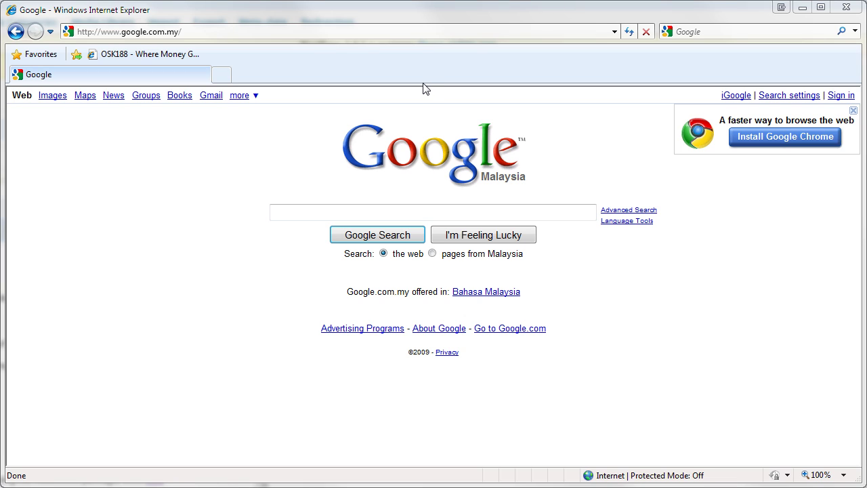
{"action": "left_click", "coordinate": [327, 33]}
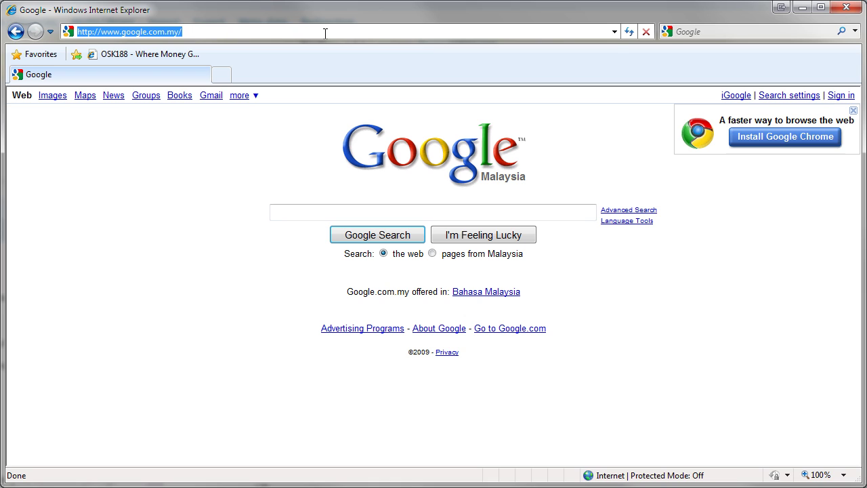
{"action": "type", "text": "www.oo"}
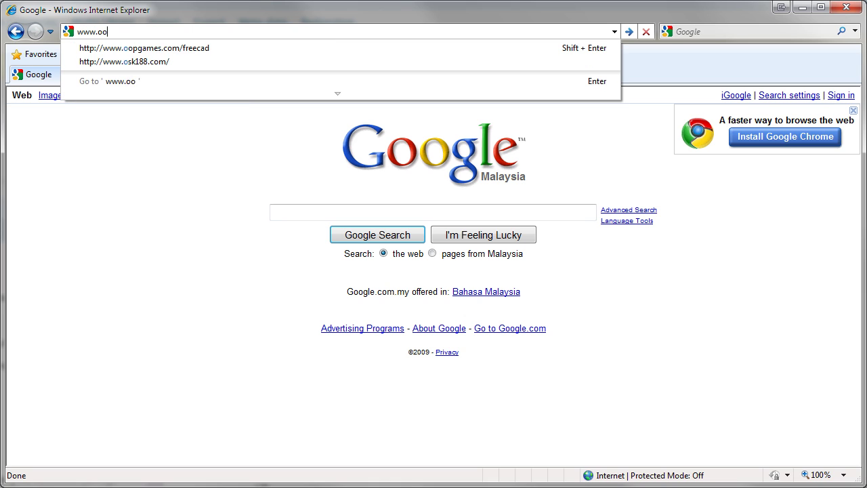
{"action": "type", "text": "pgames."}
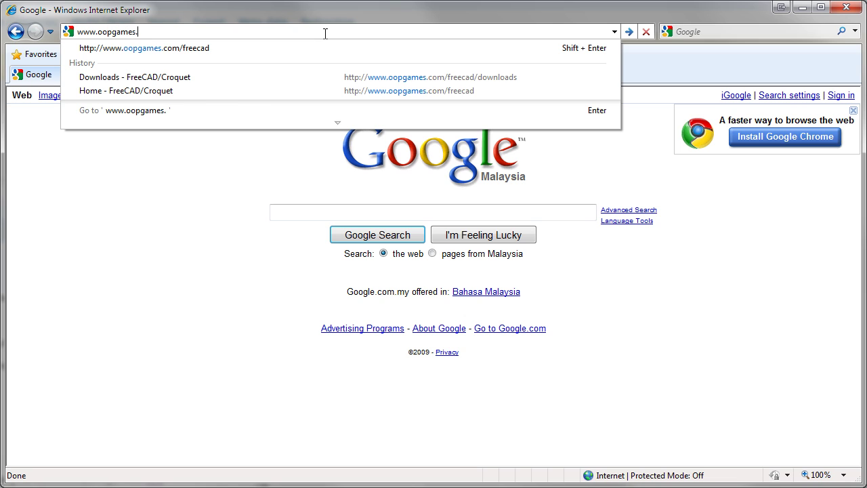
{"action": "type", "text": "com/free"}
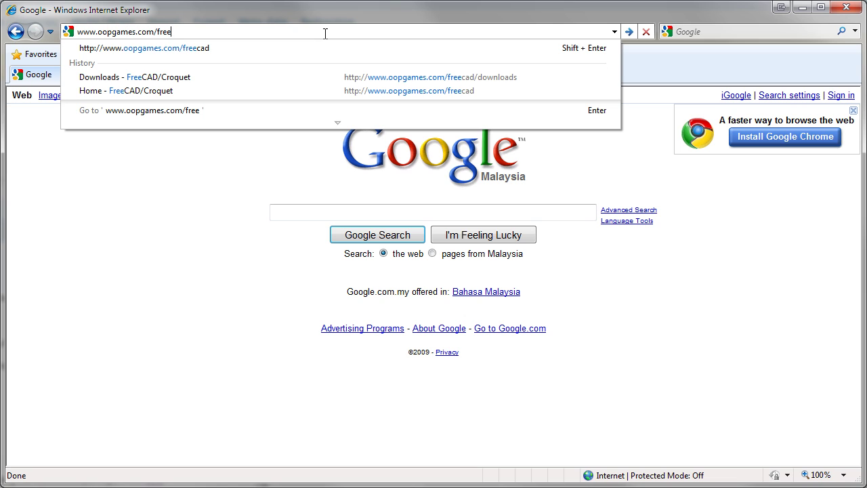
{"action": "type", "text": "cad"}
{"action": "key", "text": "Return"}
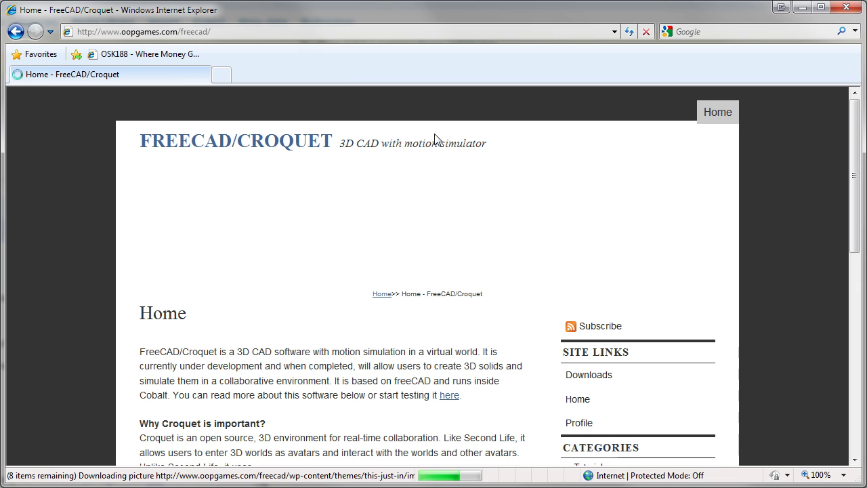
From the Downloads page, save the Cobalt RC24 zip (opencobalt-1.0alpha1rc24.zip) into C:\Tutorial
{"action": "left_click", "coordinate": [601, 383]}
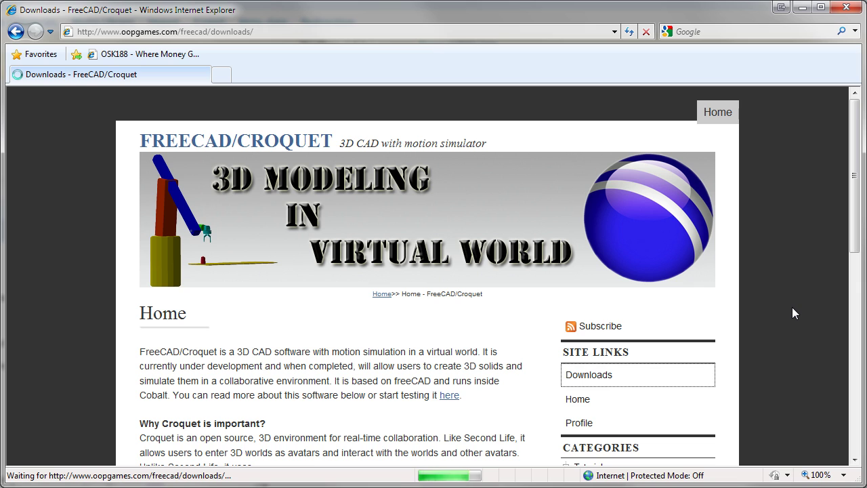
{"action": "scroll", "coordinate": [790, 280], "scroll_direction": "down", "scroll_amount": 2}
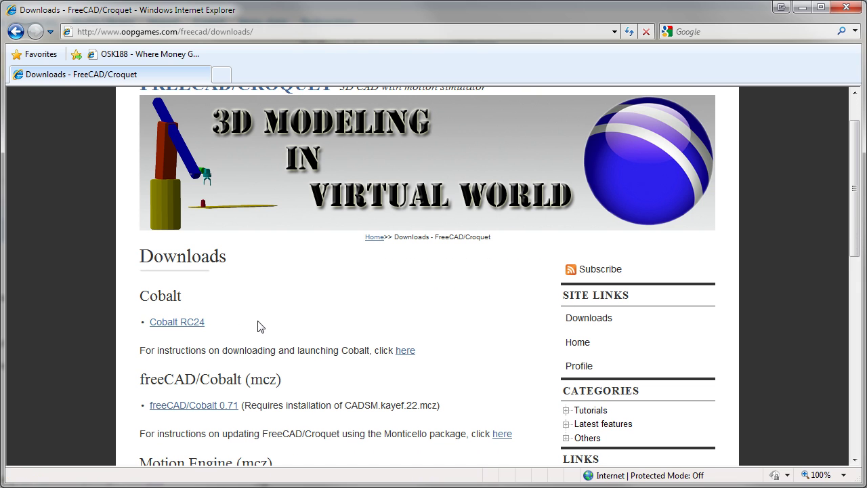
{"action": "left_click", "coordinate": [194, 325]}
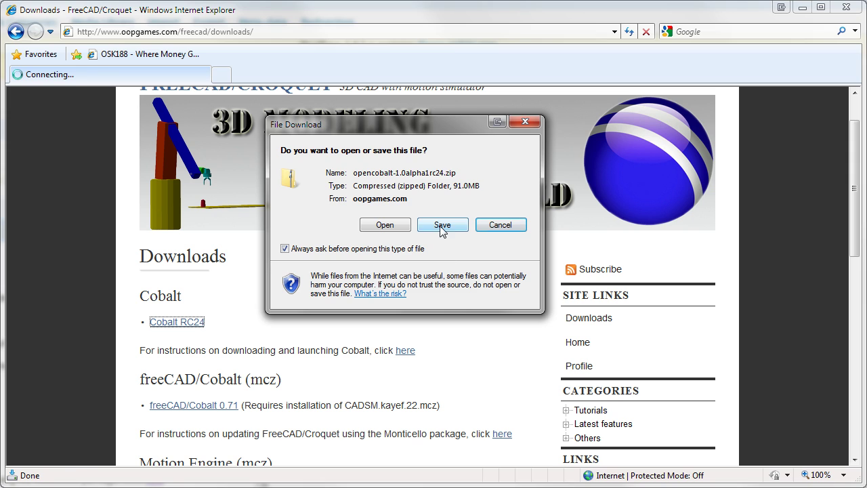
{"action": "left_click", "coordinate": [441, 226]}
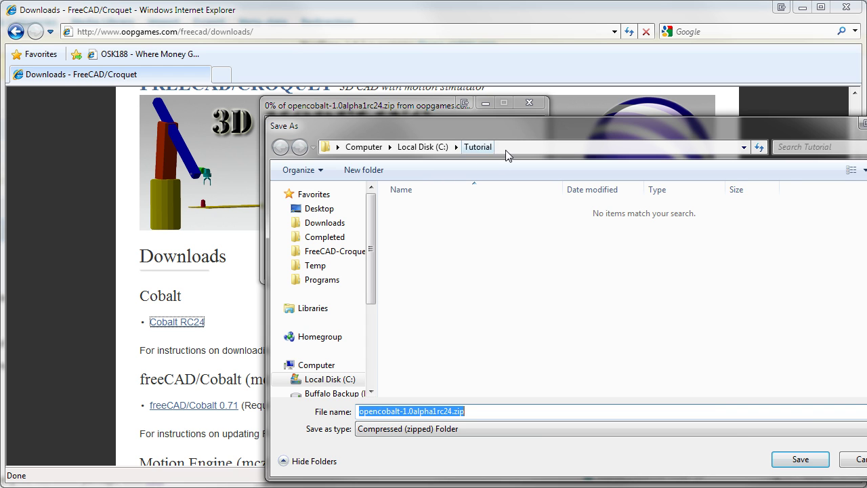
{"action": "left_click", "coordinate": [800, 460]}
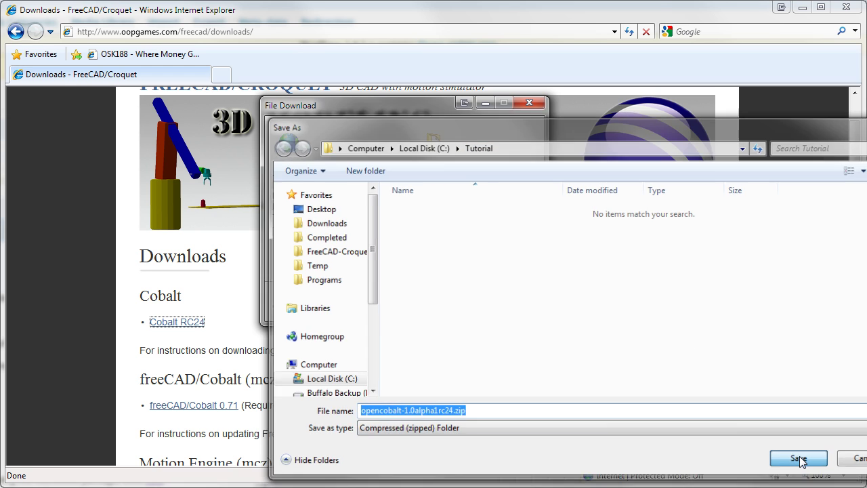
{"action": "left_click", "coordinate": [485, 102]}
{"action": "left_click", "coordinate": [496, 325]}
{"action": "scroll", "coordinate": [497, 326], "scroll_direction": "down", "scroll_amount": 1}
{"action": "scroll", "coordinate": [496, 326], "scroll_direction": "down", "scroll_amount": 3}
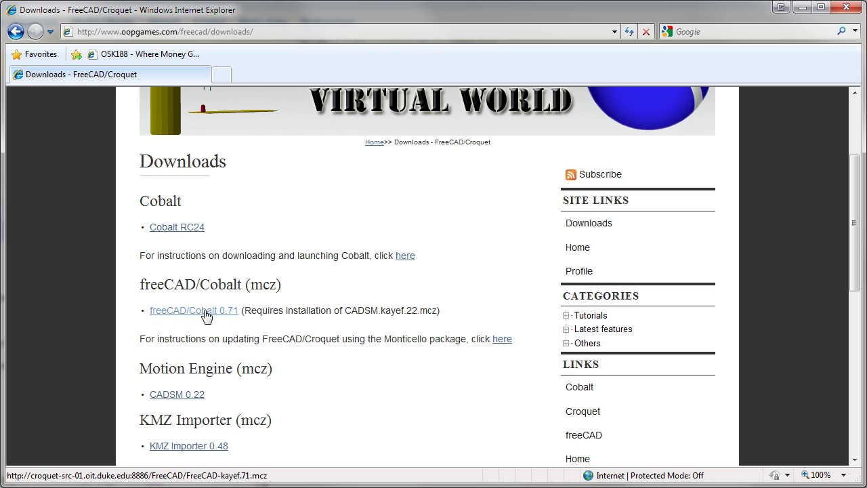
Save FreeCAD-kayef.71.mcz (freeCAD/Cobalt 0.71) into C:\Tutorial
{"action": "left_click", "coordinate": [204, 313]}
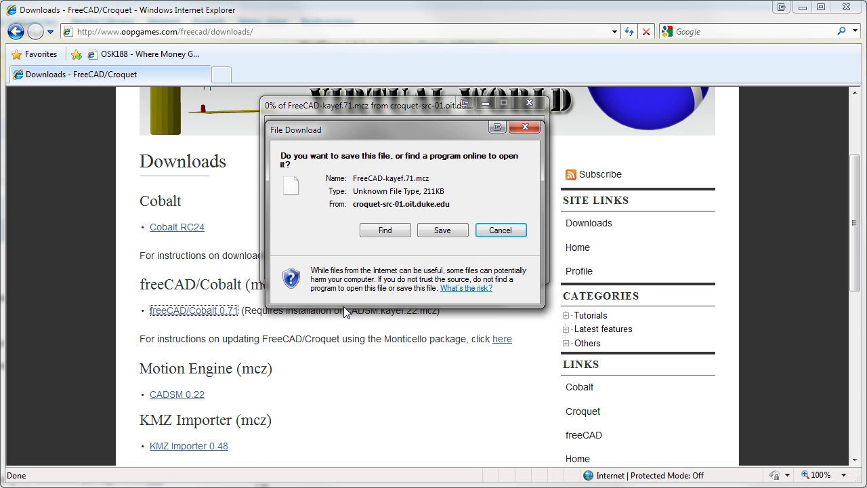
{"action": "left_click", "coordinate": [440, 230]}
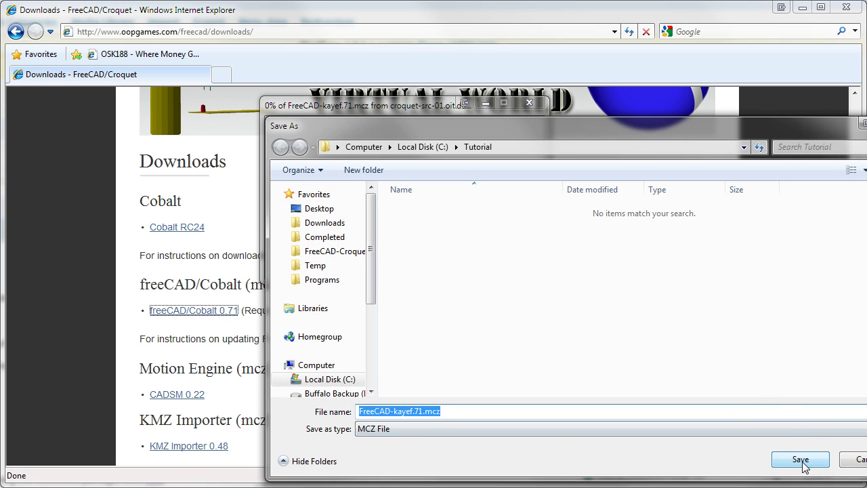
{"action": "left_click", "coordinate": [801, 460]}
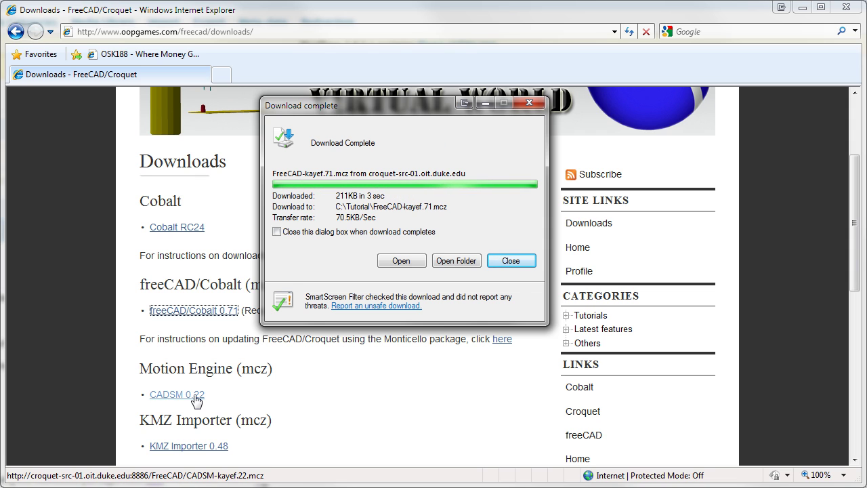
{"action": "left_click", "coordinate": [513, 261]}
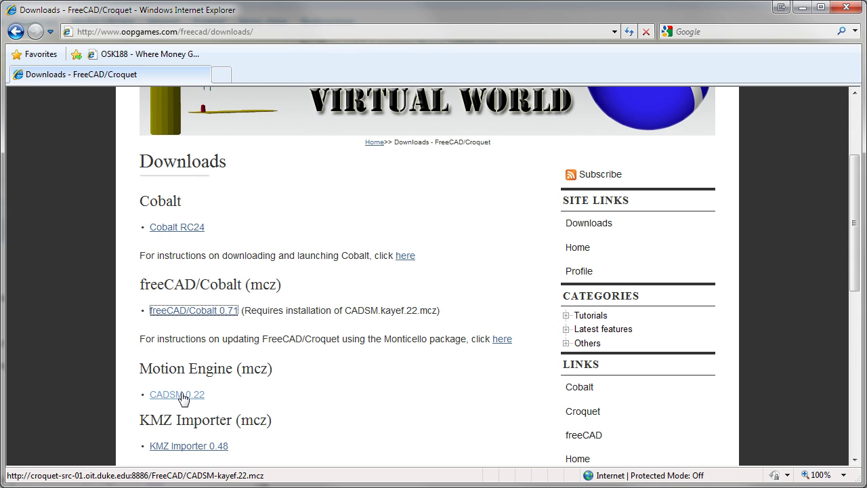
Save the CADSM 0.22 motion engine as CADSM-kayef.22.mcz in C:\Tutorial
{"action": "left_click", "coordinate": [181, 396]}
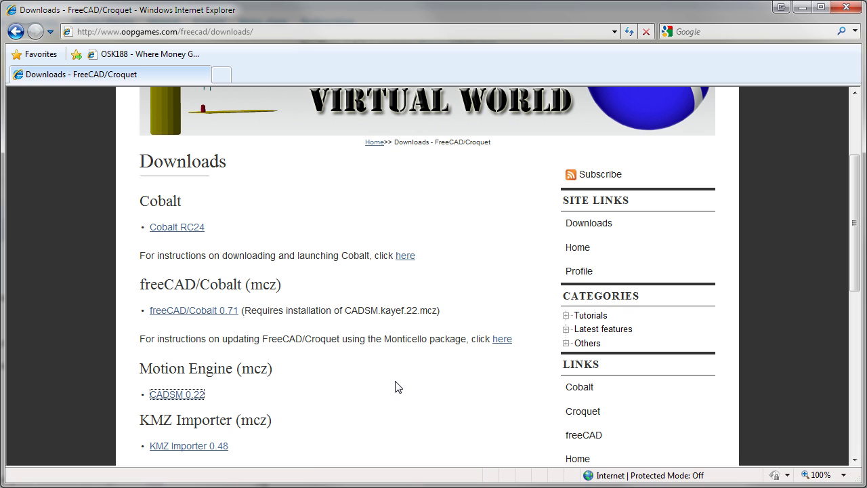
{"action": "left_click", "coordinate": [441, 230]}
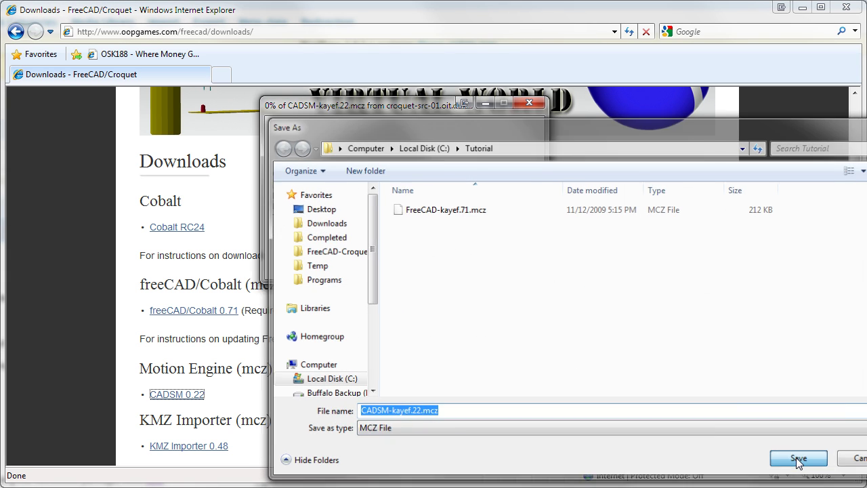
{"action": "left_click", "coordinate": [800, 459]}
{"action": "left_click", "coordinate": [440, 389]}
{"action": "scroll", "coordinate": [440, 388], "scroll_direction": "down", "scroll_amount": 3}
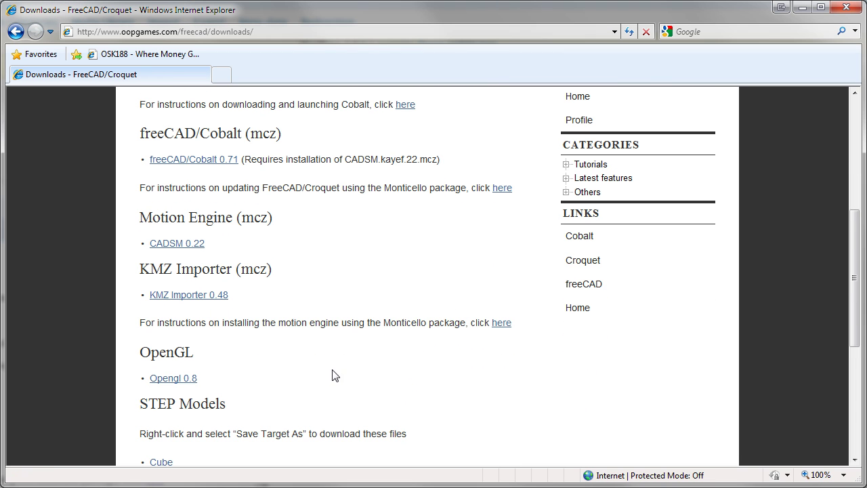
Save OpenGL-Core-kayef.8.mcz into C:\Tutorial and close all finished-download windows
{"action": "left_click", "coordinate": [170, 379]}
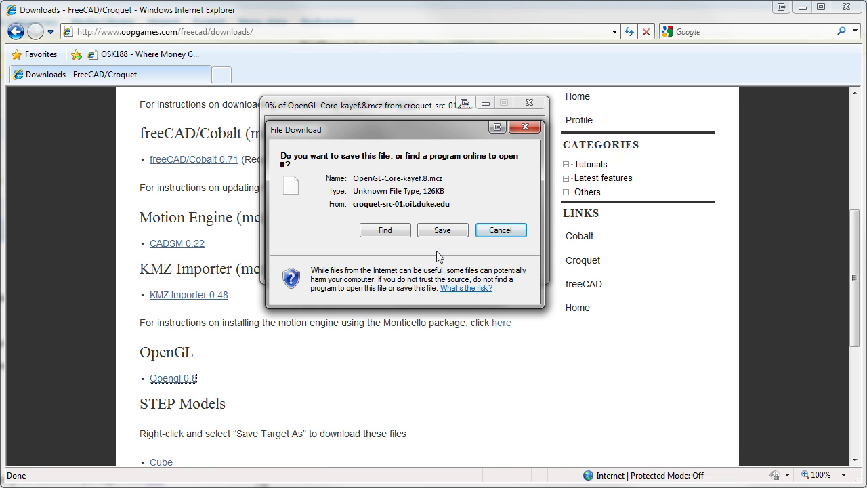
{"action": "left_click", "coordinate": [442, 231]}
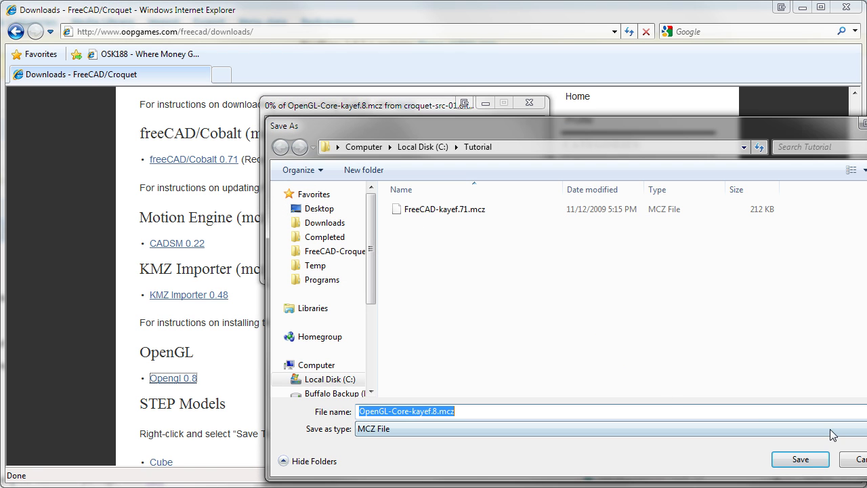
{"action": "left_click", "coordinate": [800, 459]}
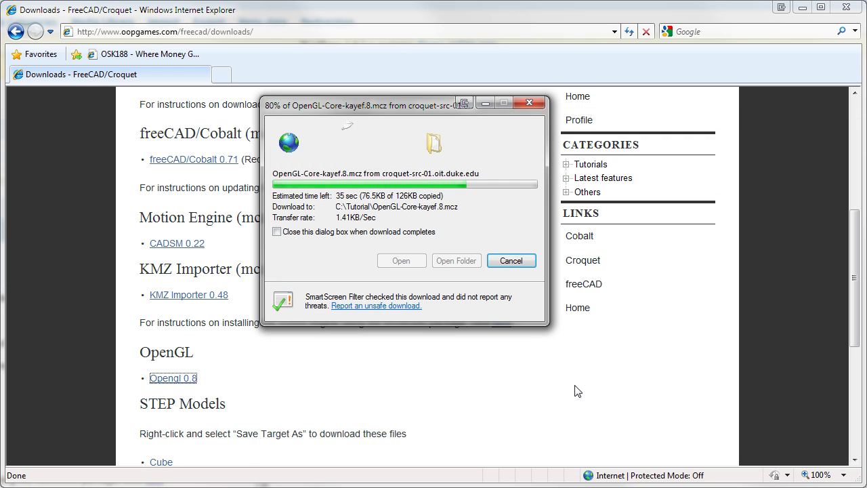
{"action": "left_click", "coordinate": [511, 261]}
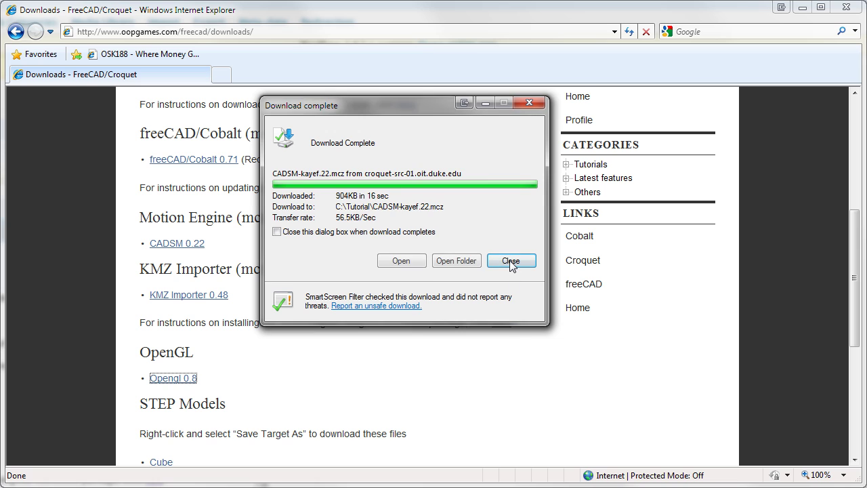
{"action": "left_click", "coordinate": [510, 262]}
{"action": "left_click", "coordinate": [512, 262]}
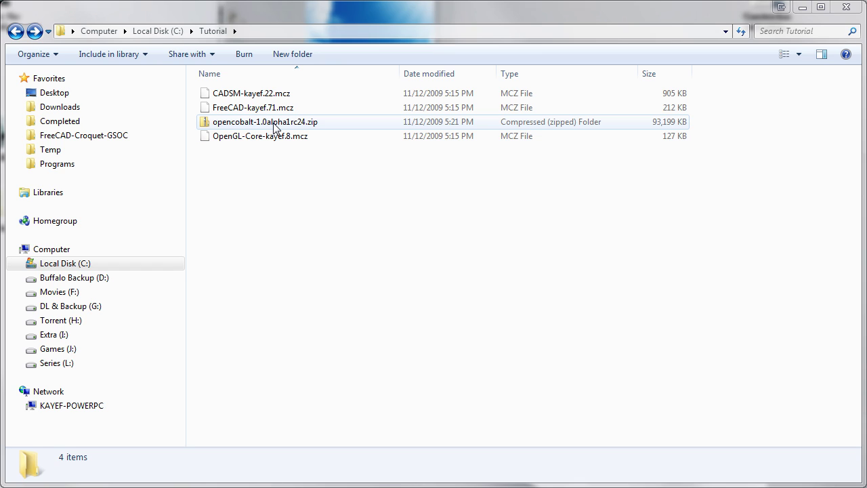
Use 7-Zip to extract the opencobalt zip into an opencobalt-1.0alpha1rc24 folder
{"action": "right_click", "coordinate": [317, 124]}
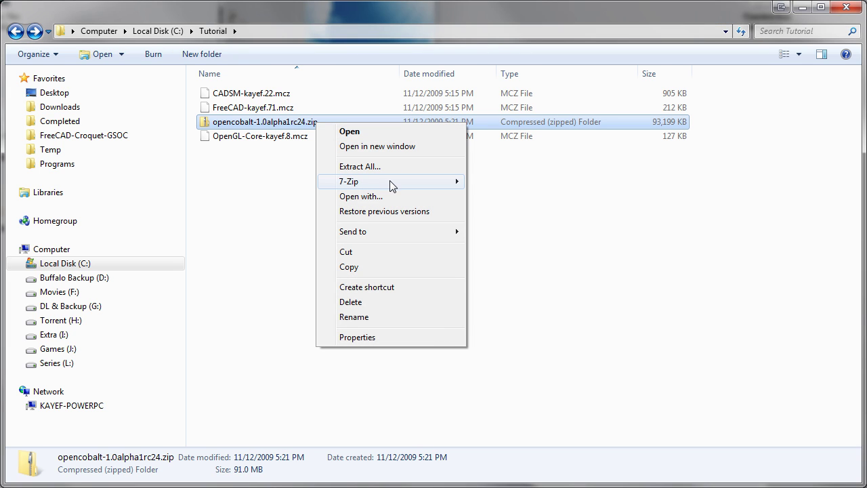
{"action": "mouse_move", "coordinate": [391, 183]}
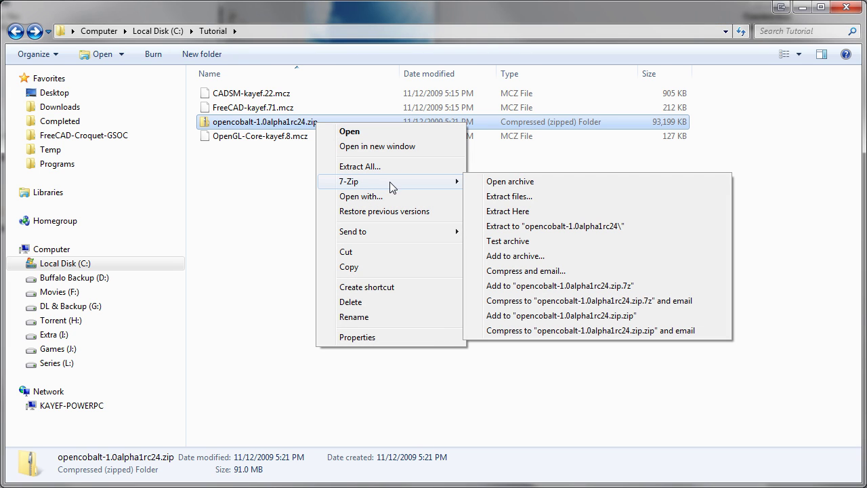
{"action": "left_click", "coordinate": [540, 227]}
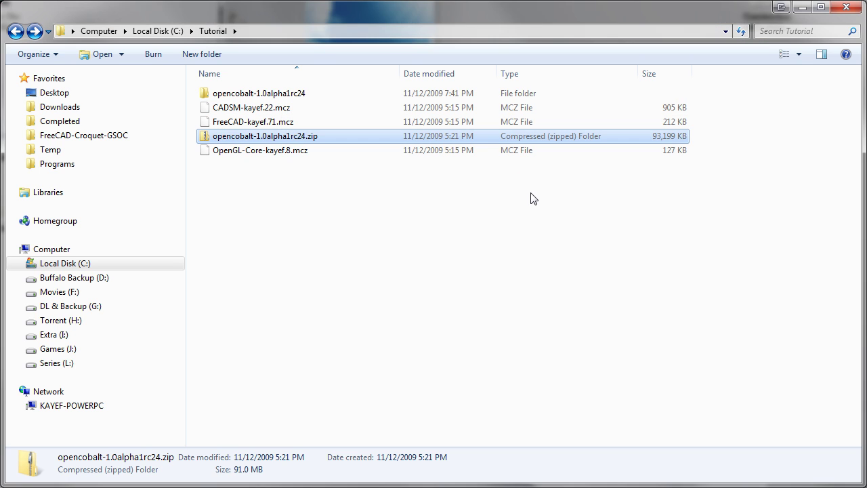
Move the CADSM, FreeCAD and OpenGL-Core .mcz files into opencobalt-1.0alpha1rc24\package-cache
{"action": "left_click", "coordinate": [285, 109]}
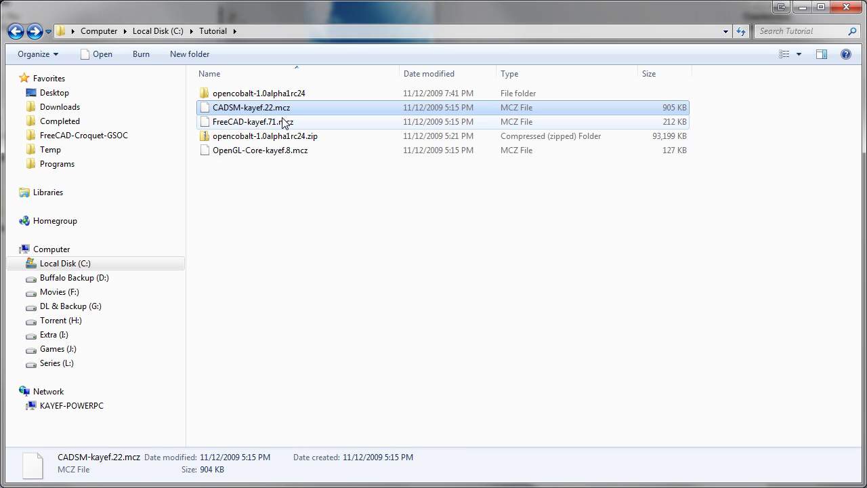
{"action": "left_click", "coordinate": [283, 123], "text": "ctrl"}
{"action": "left_click", "coordinate": [249, 150], "text": "ctrl"}
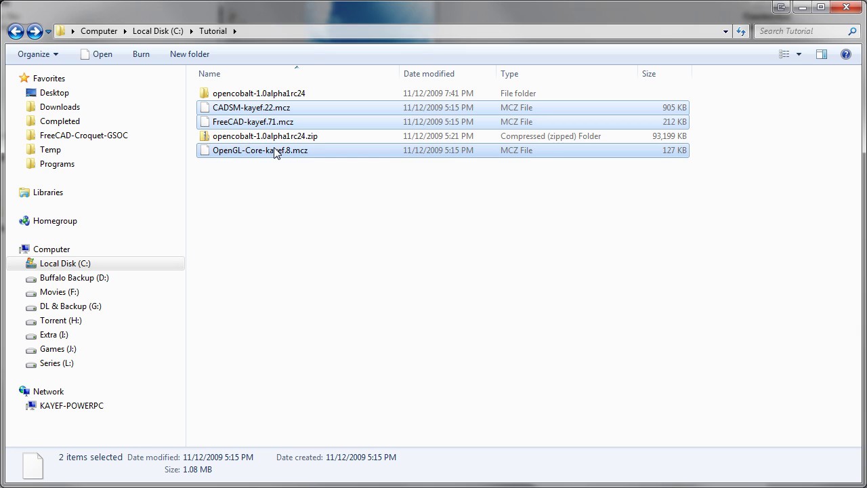
{"action": "right_click", "coordinate": [274, 150]}
{"action": "left_click", "coordinate": [317, 197]}
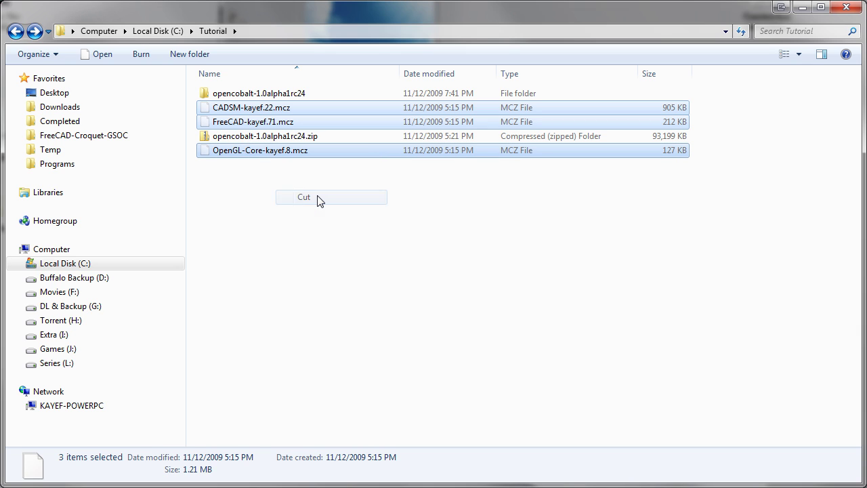
{"action": "double_click", "coordinate": [277, 100]}
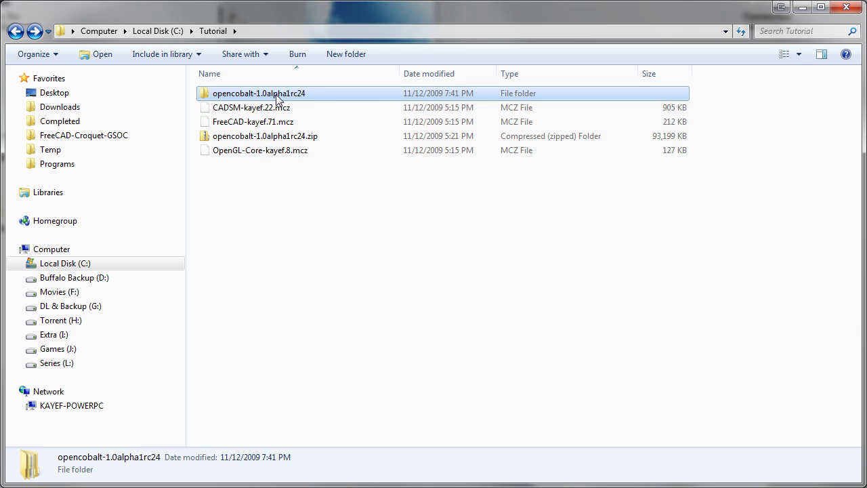
{"action": "left_click", "coordinate": [263, 114]}
{"action": "double_click", "coordinate": [263, 110]}
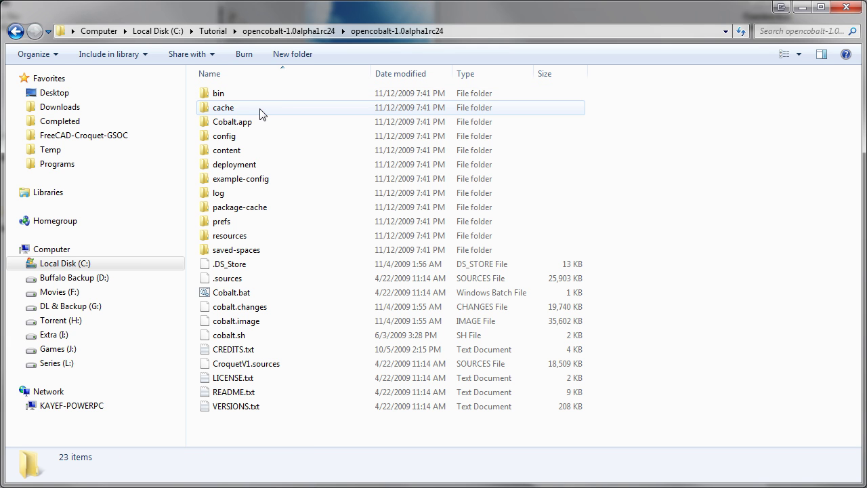
{"action": "double_click", "coordinate": [245, 208]}
{"action": "right_click", "coordinate": [246, 146]}
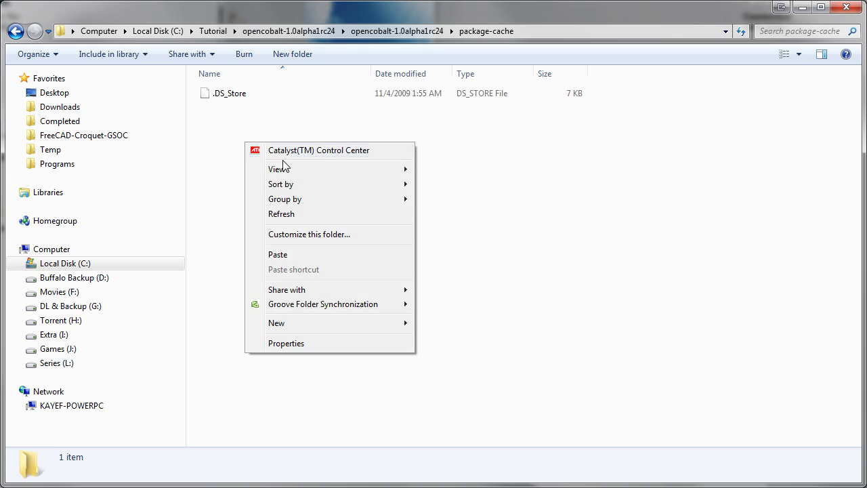
{"action": "left_click", "coordinate": [295, 255]}
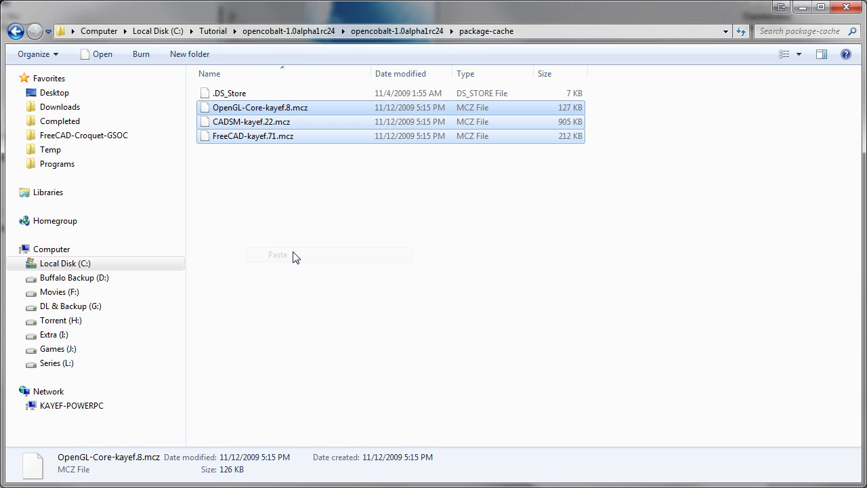
Return to the install folder and run Cobalt.bat to start Open Cobalt
{"action": "left_click", "coordinate": [284, 187]}
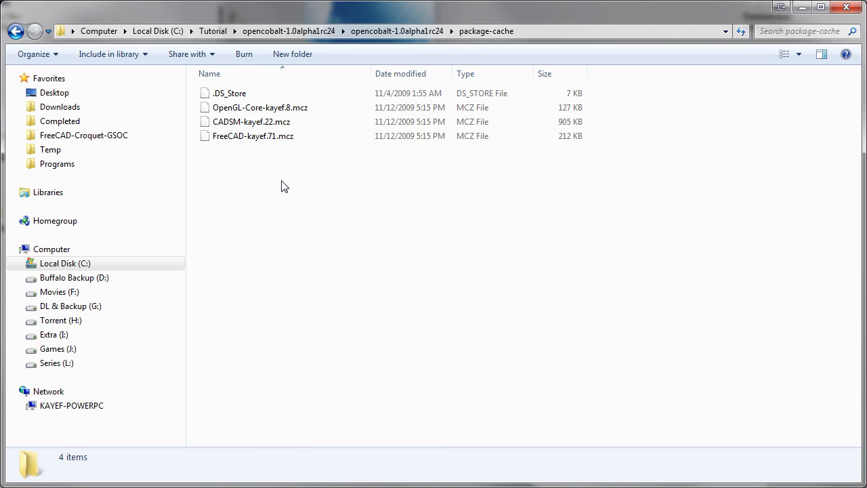
{"action": "key", "text": "BackSpace"}
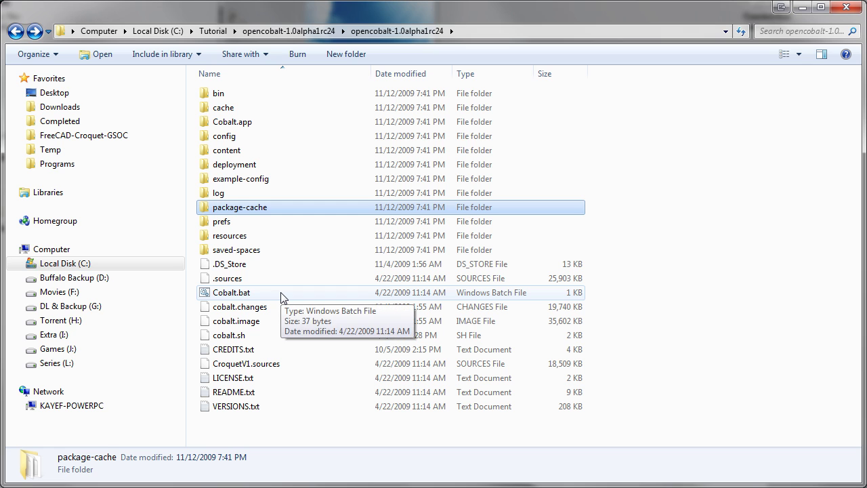
{"action": "double_click", "coordinate": [281, 293]}
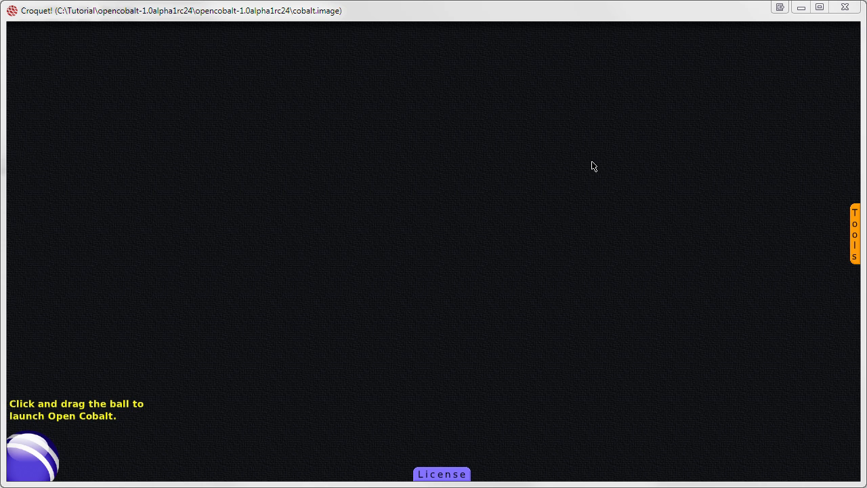
Open the World menu from the empty Croquet desktop
{"action": "left_click", "coordinate": [313, 149]}
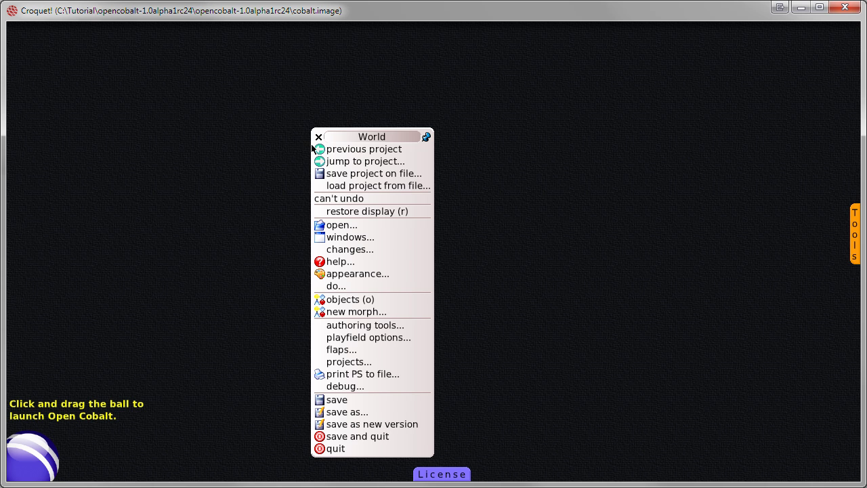
Open the Monticello Browser maximised and open the package-cache repository
{"action": "left_click", "coordinate": [364, 227]}
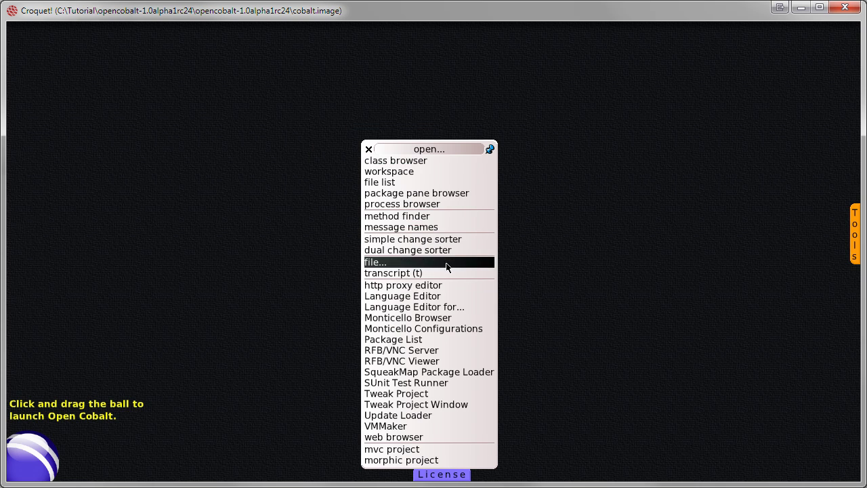
{"action": "left_click", "coordinate": [469, 321]}
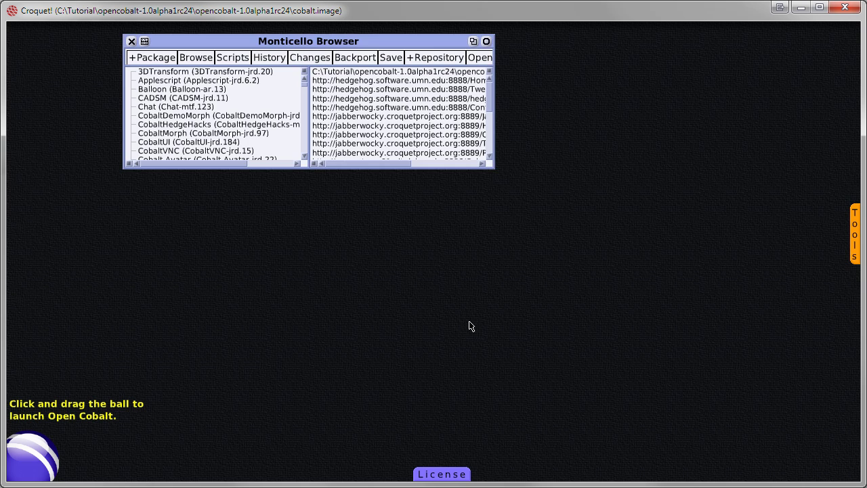
{"action": "left_click", "coordinate": [473, 42]}
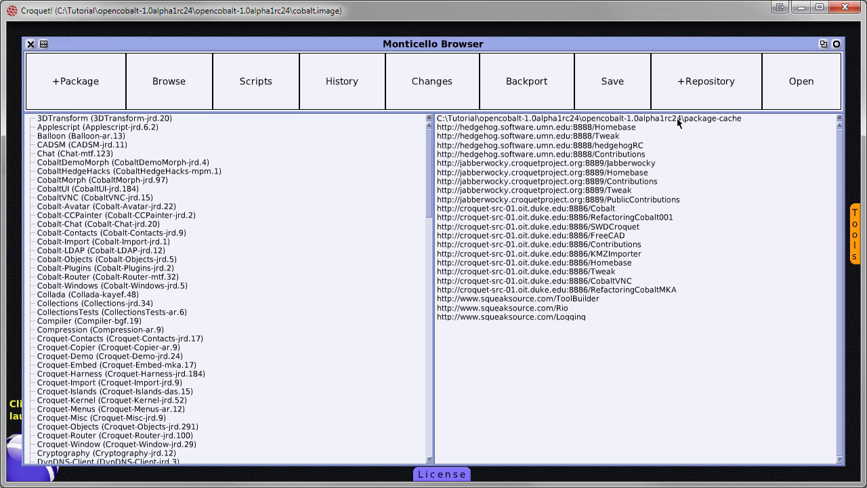
{"action": "left_click", "coordinate": [701, 118]}
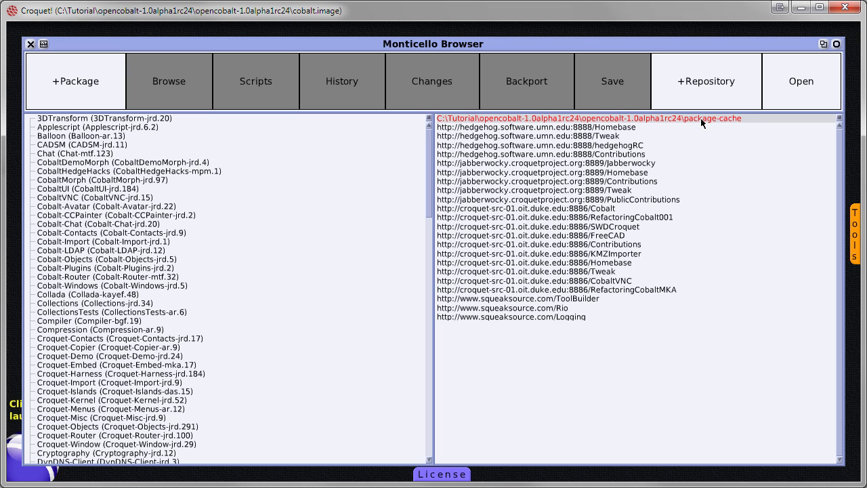
{"action": "left_click", "coordinate": [806, 82]}
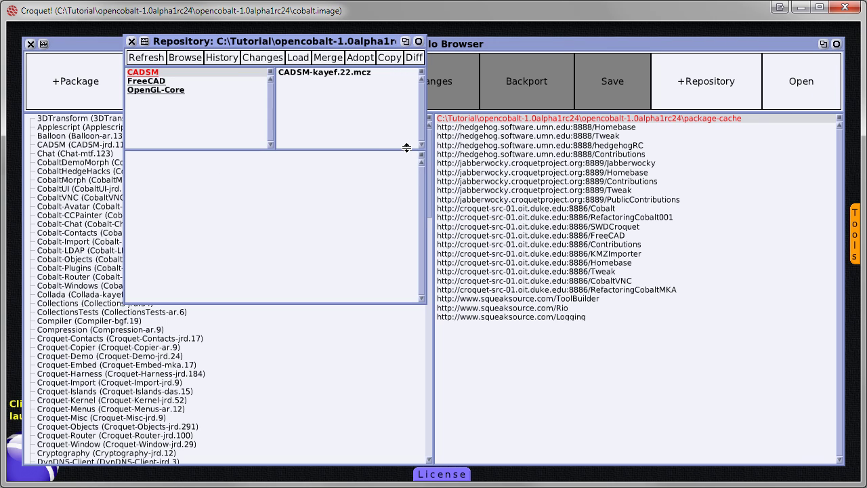
Load CADSM-kayef.22, FreeCAD-kayef.71 and OpenGL-Core-kayef.8 from the repository
{"action": "left_click", "coordinate": [342, 73]}
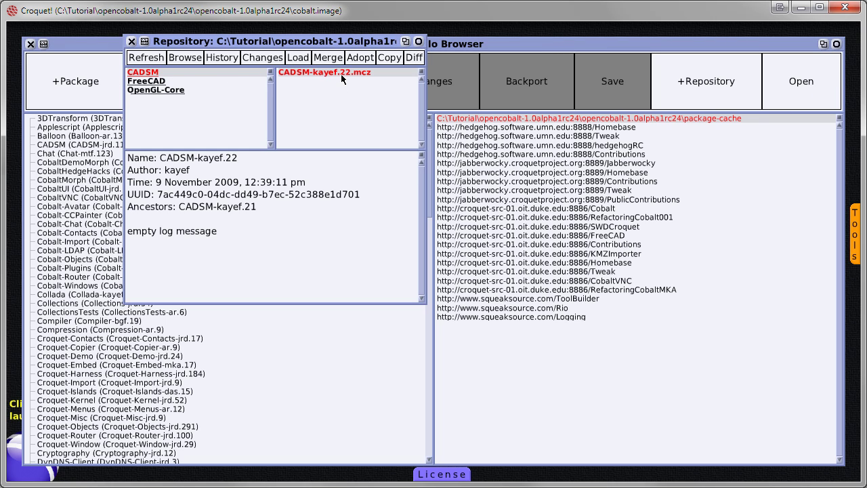
{"action": "left_click", "coordinate": [299, 58]}
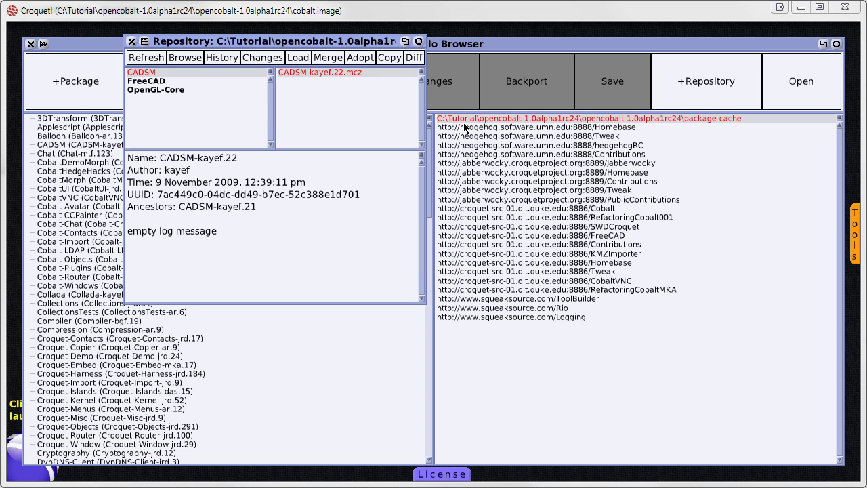
{"action": "left_click", "coordinate": [148, 81]}
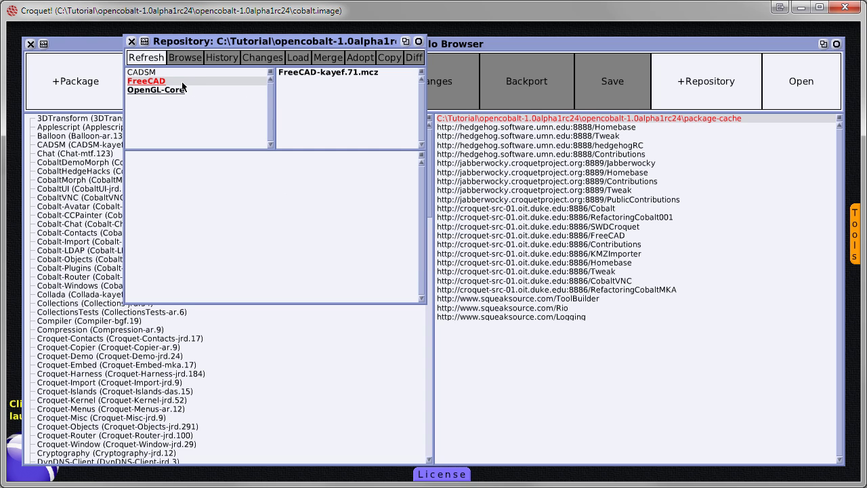
{"action": "left_click", "coordinate": [315, 72]}
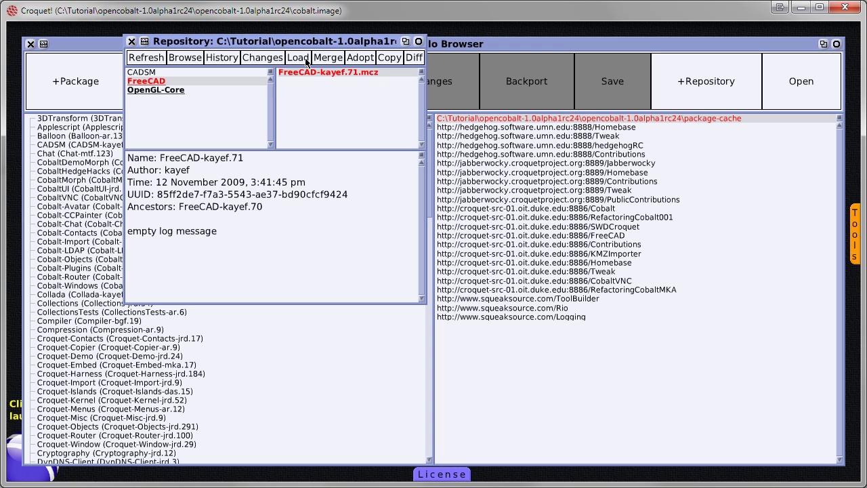
{"action": "left_click", "coordinate": [306, 60]}
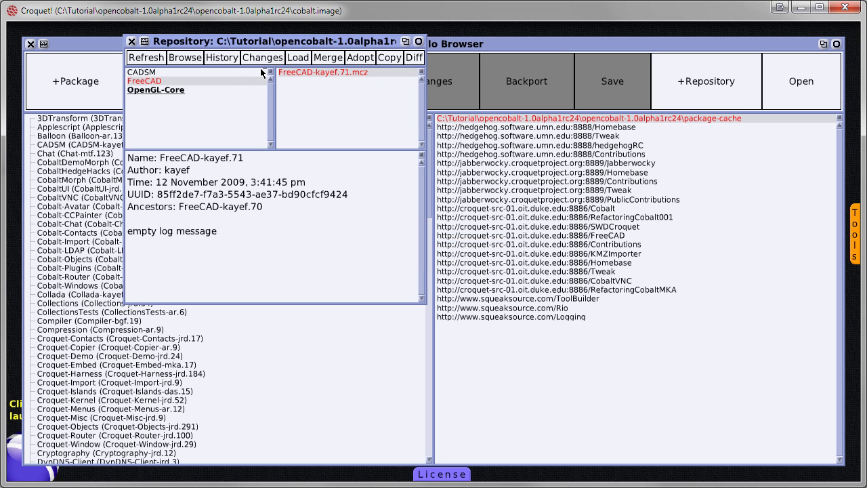
{"action": "left_click", "coordinate": [200, 90]}
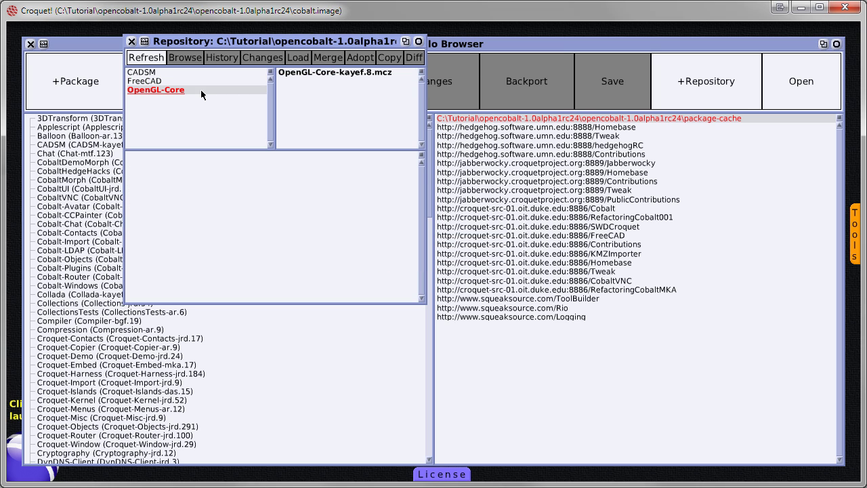
{"action": "left_click", "coordinate": [365, 73]}
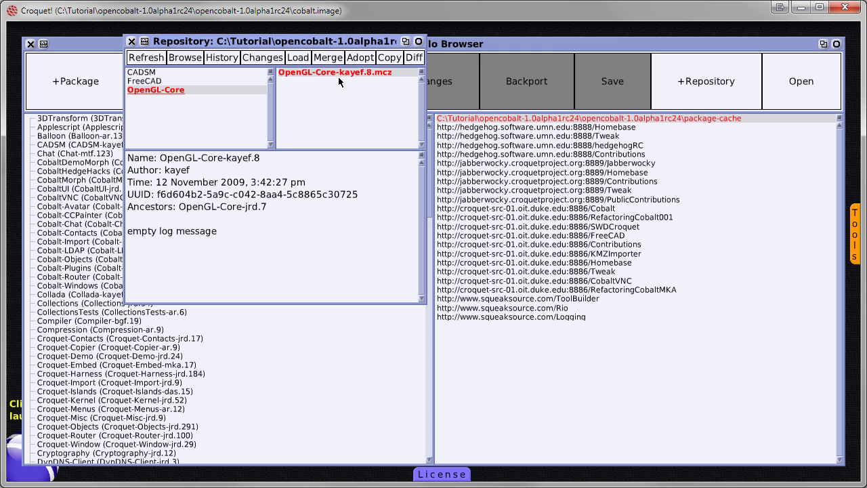
{"action": "left_click", "coordinate": [299, 58]}
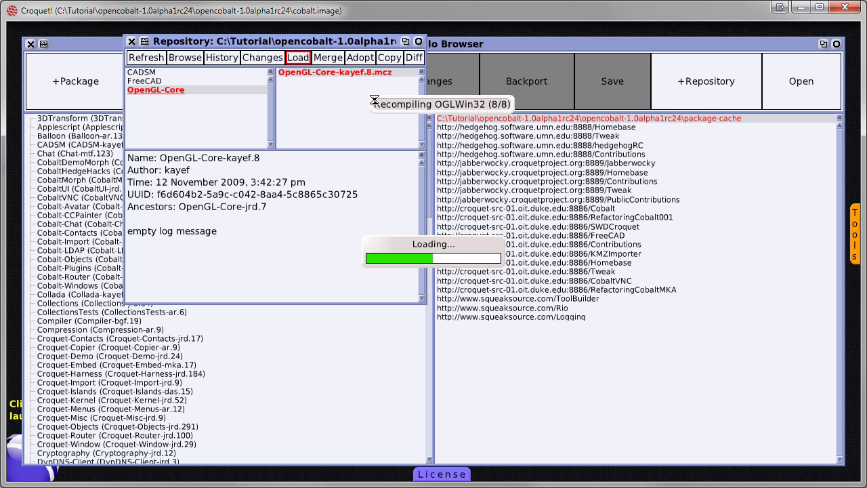
Close the Repository and Monticello windows, launch the Cobalt world, and allow firewall access
{"action": "left_click", "coordinate": [132, 43]}
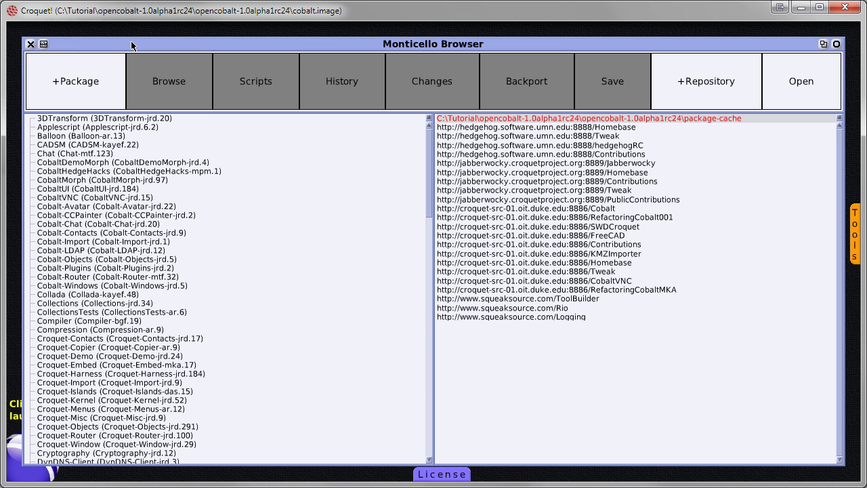
{"action": "left_click", "coordinate": [30, 45]}
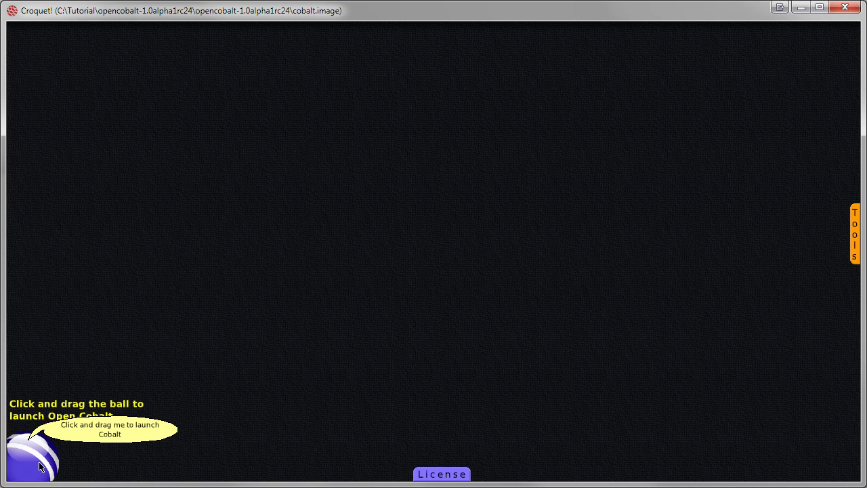
{"action": "left_click_drag", "start_coordinate": [39, 466], "coordinate": [105, 423]}
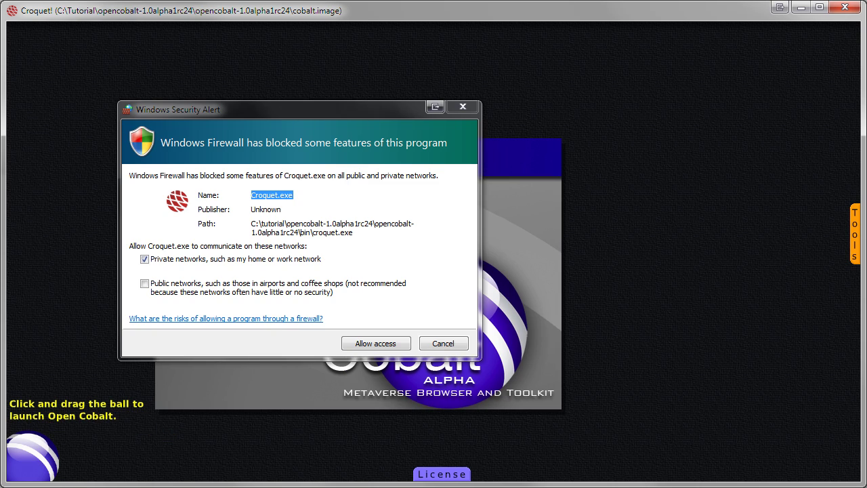
{"action": "left_click", "coordinate": [373, 343]}
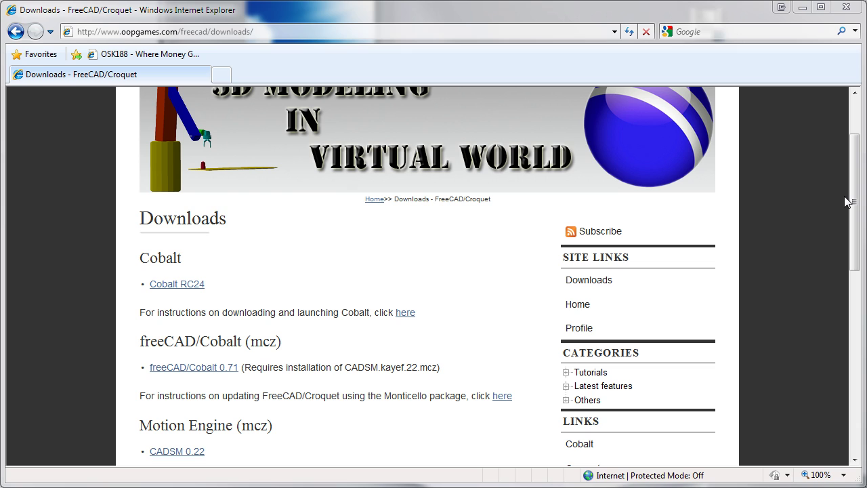
Save the Piston model as piston.asmt in C:\Tutorial and open the containing folder
{"action": "left_click_drag", "start_coordinate": [853, 194], "coordinate": [853, 219]}
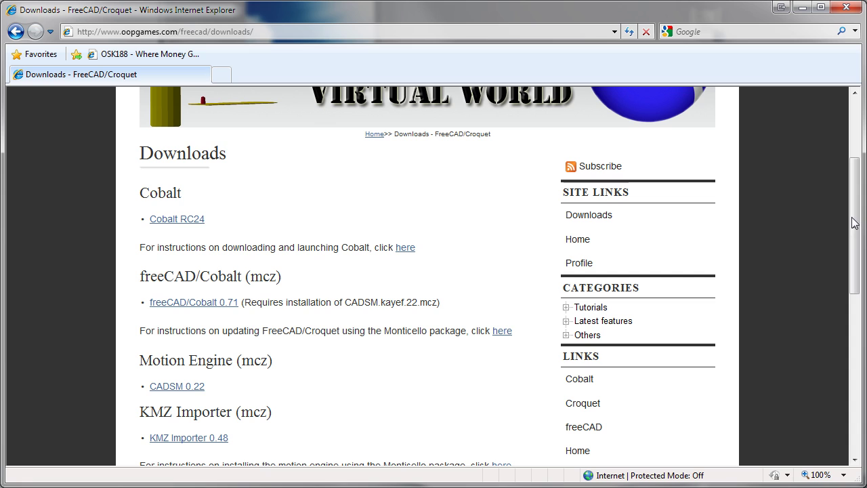
{"action": "left_click_drag", "start_coordinate": [854, 218], "coordinate": [857, 385]}
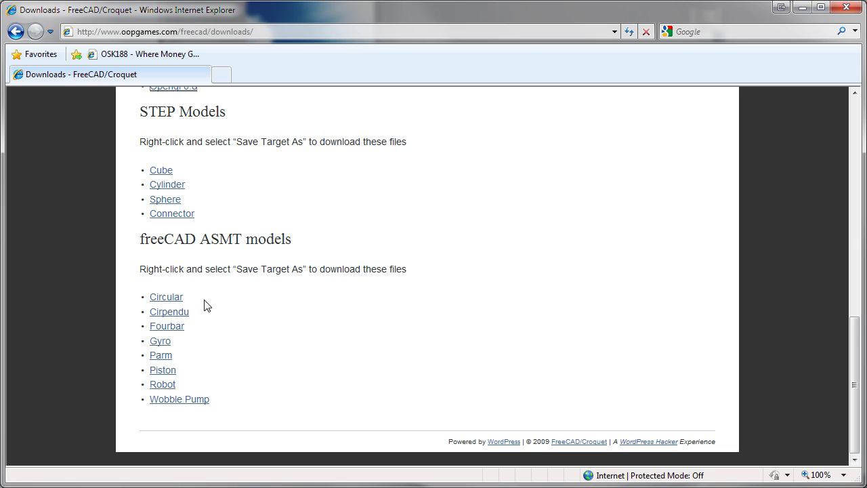
{"action": "right_click", "coordinate": [174, 373]}
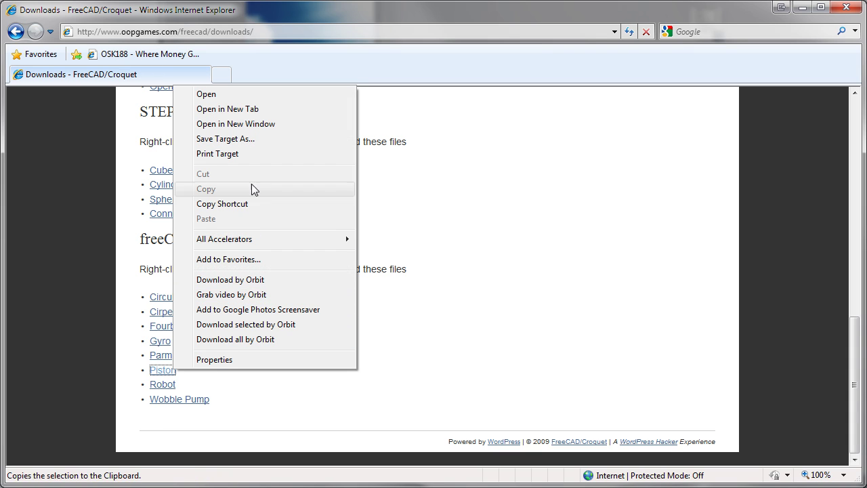
{"action": "left_click", "coordinate": [254, 139]}
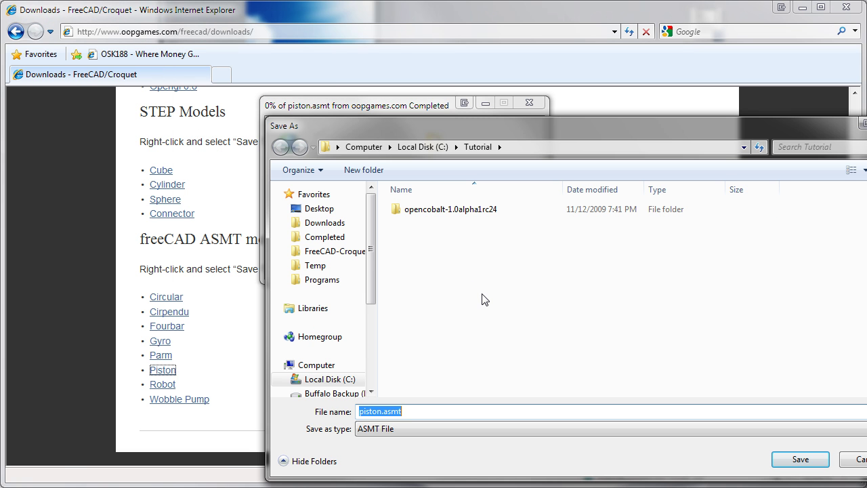
{"action": "left_click", "coordinate": [800, 460]}
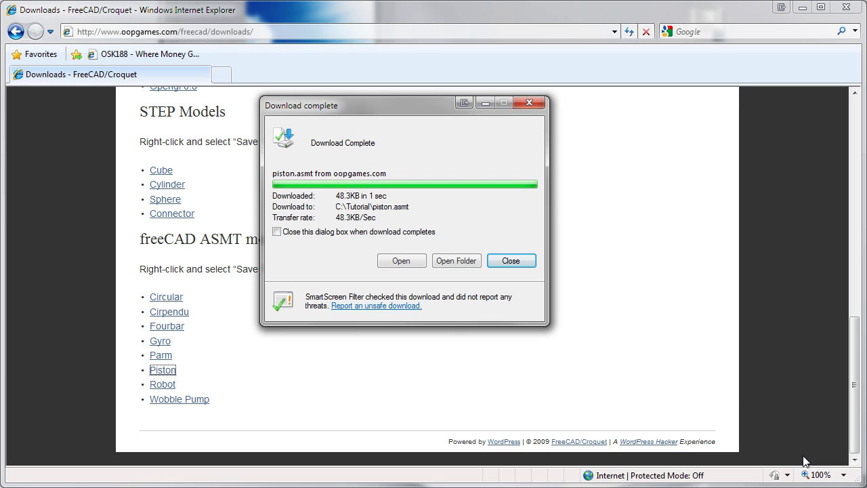
{"action": "left_click", "coordinate": [447, 263]}
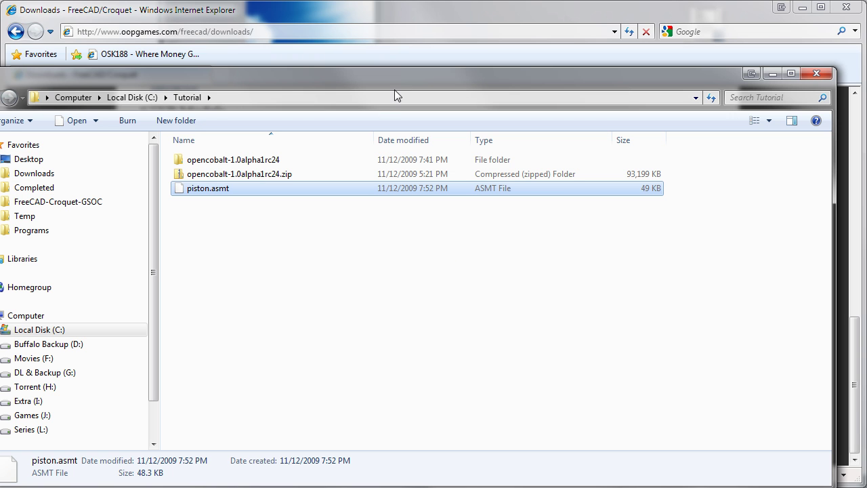
Cut piston.asmt, paste it into the inner opencobalt-1.0alpha1rc24 folder, and close Explorer
{"action": "left_click_drag", "start_coordinate": [420, 77], "coordinate": [449, 49]}
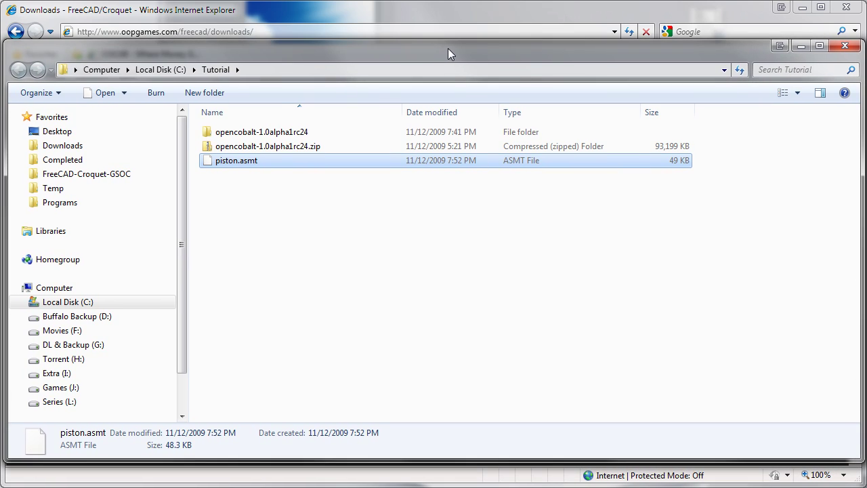
{"action": "right_click", "coordinate": [258, 164]}
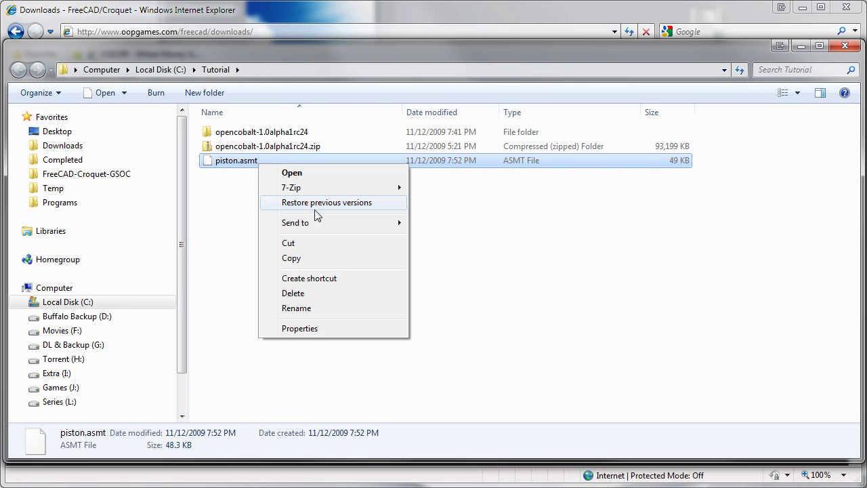
{"action": "left_click", "coordinate": [314, 242]}
{"action": "double_click", "coordinate": [279, 134]}
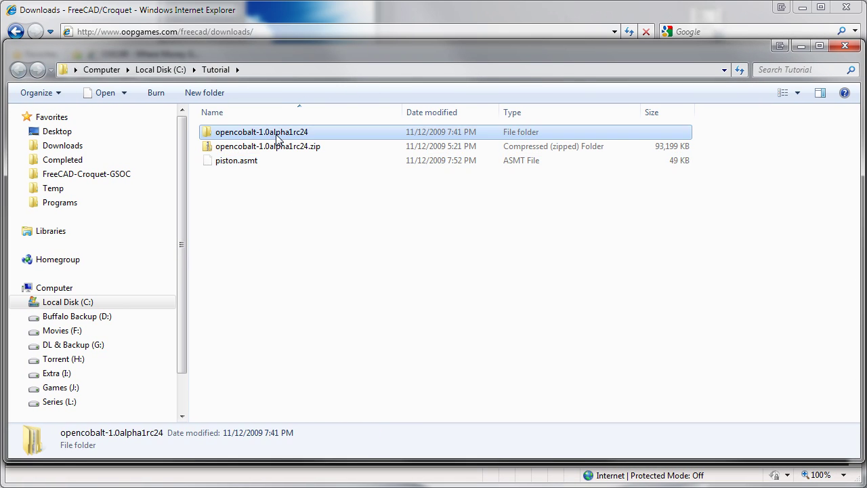
{"action": "double_click", "coordinate": [272, 149]}
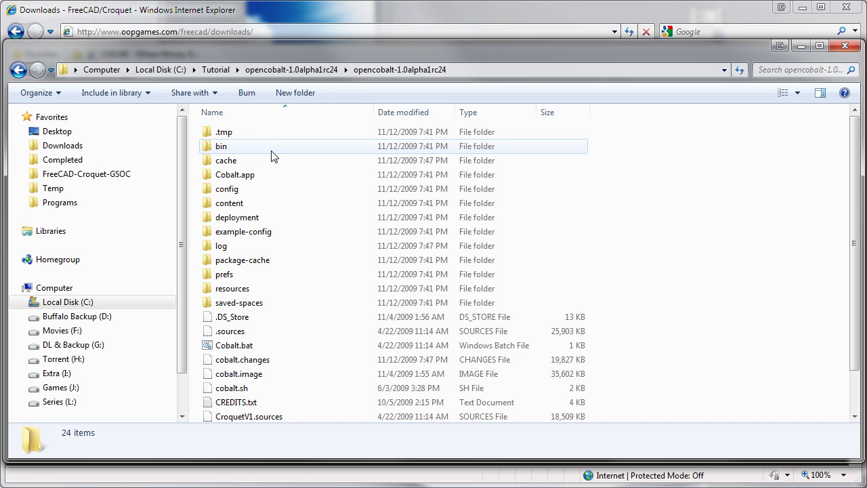
{"action": "scroll", "coordinate": [300, 285], "scroll_direction": "down", "scroll_amount": 1}
{"action": "right_click", "coordinate": [300, 312]}
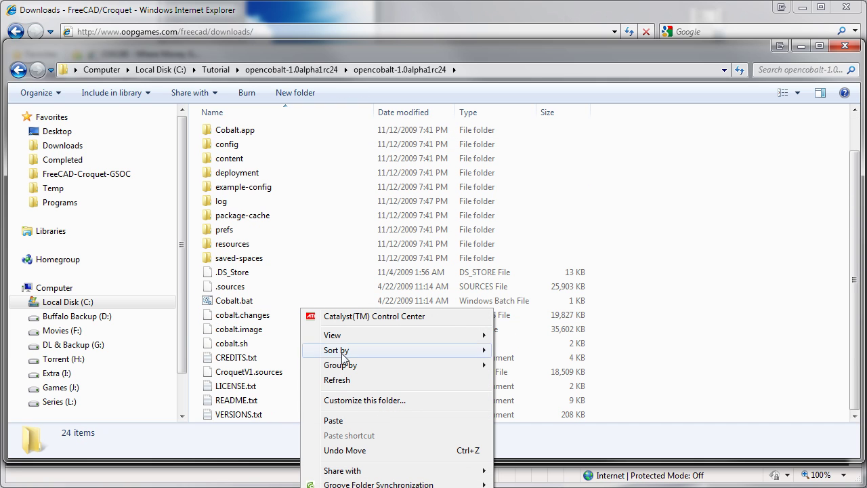
{"action": "left_click", "coordinate": [342, 421]}
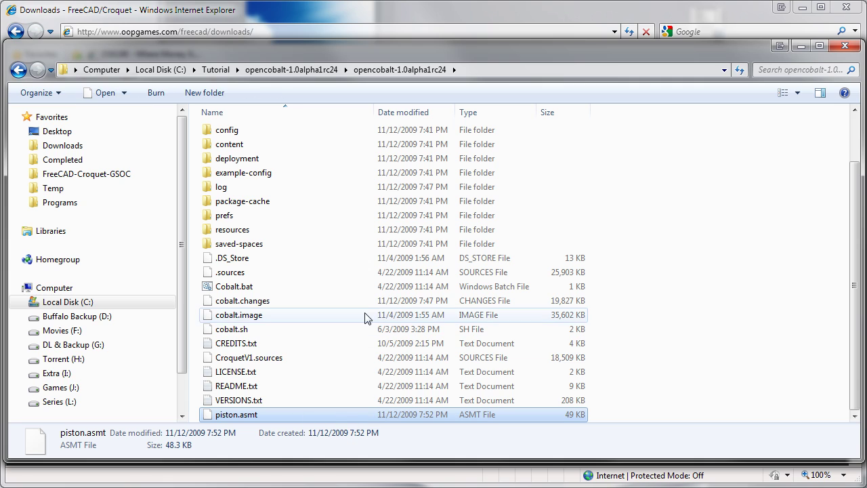
{"action": "left_click", "coordinate": [846, 48]}
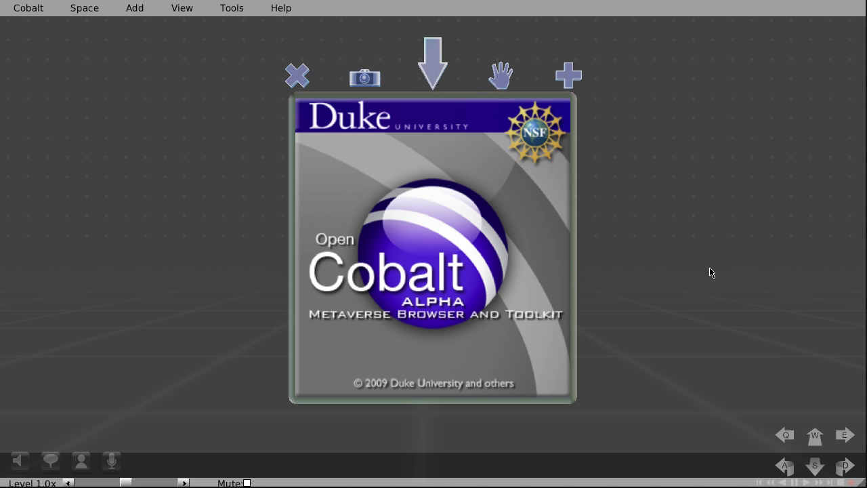
Activate the portal's landscape, walk in, turn left to look around, and head toward the mountains
{"action": "left_click", "coordinate": [463, 241]}
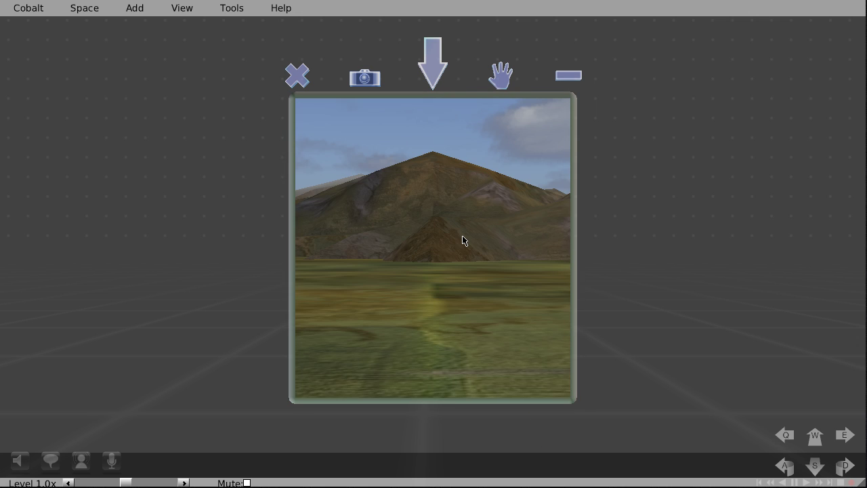
{"action": "left_click", "coordinate": [816, 438]}
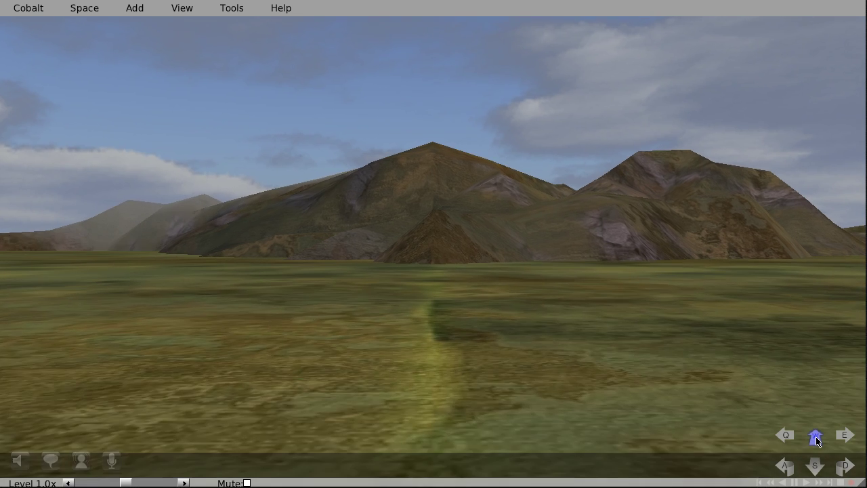
{"action": "left_click", "coordinate": [785, 466]}
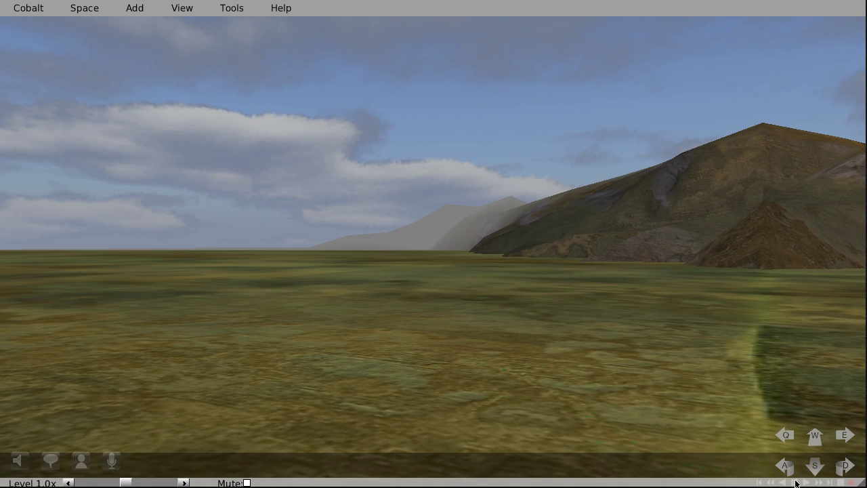
{"action": "left_click", "coordinate": [785, 466]}
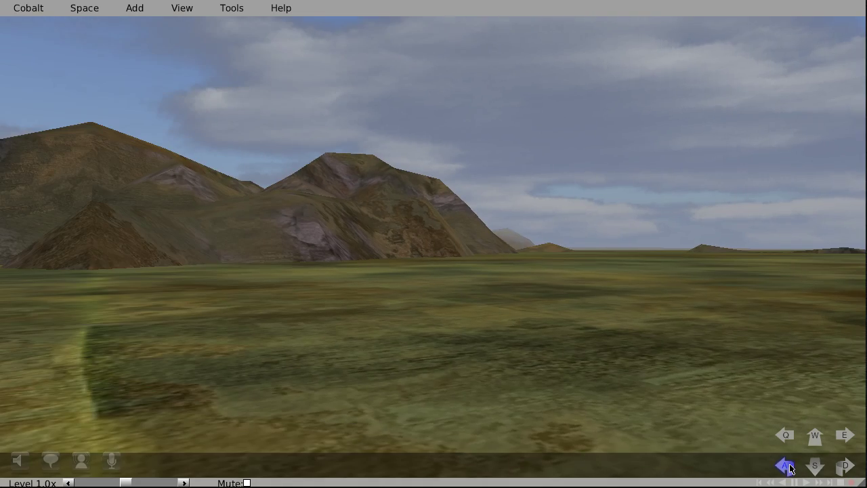
{"action": "left_click", "coordinate": [786, 466]}
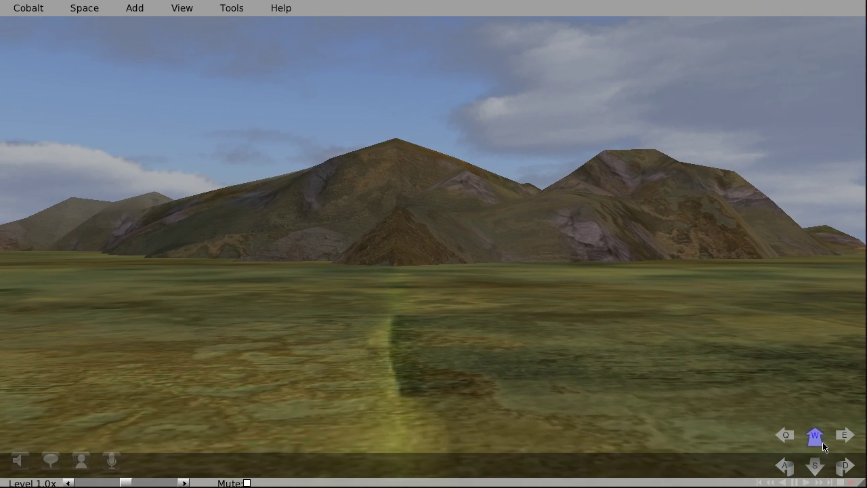
{"action": "left_click", "coordinate": [817, 437]}
Launch the CAD tool, load piston.asmt as an assembly, and reposition the view around it
{"action": "left_click", "coordinate": [229, 9]}
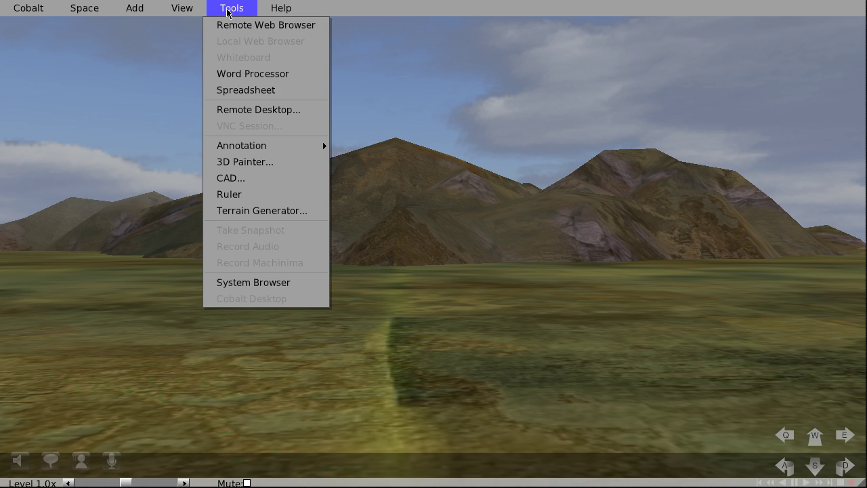
{"action": "left_click", "coordinate": [256, 179]}
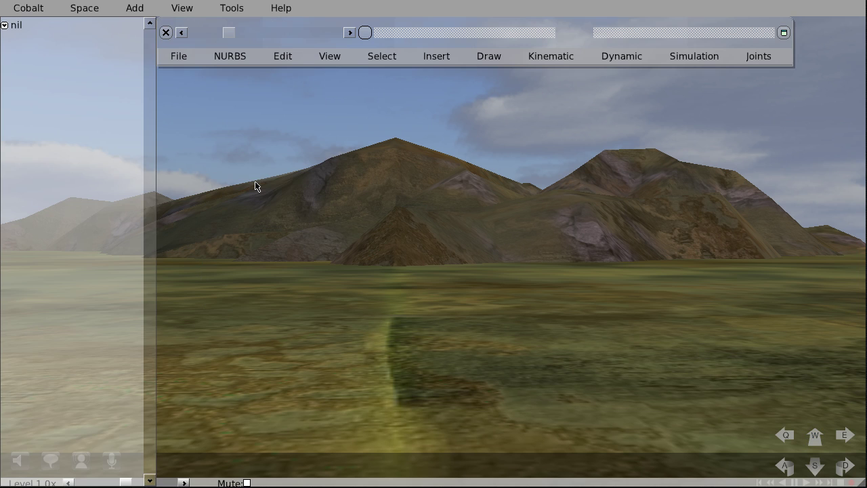
{"action": "left_click", "coordinate": [183, 59]}
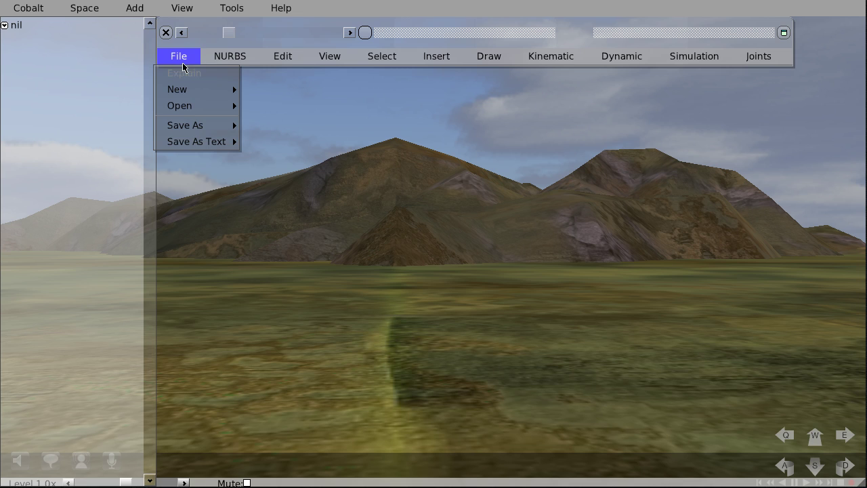
{"action": "mouse_move", "coordinate": [190, 110]}
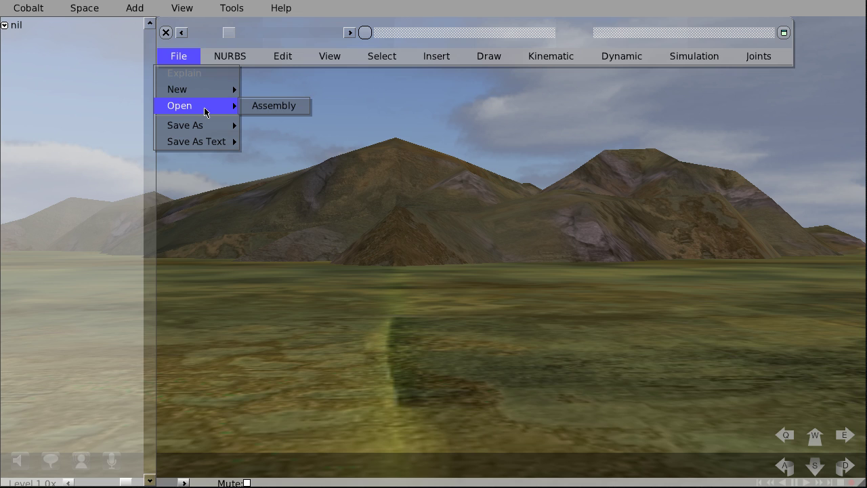
{"action": "left_click", "coordinate": [259, 106]}
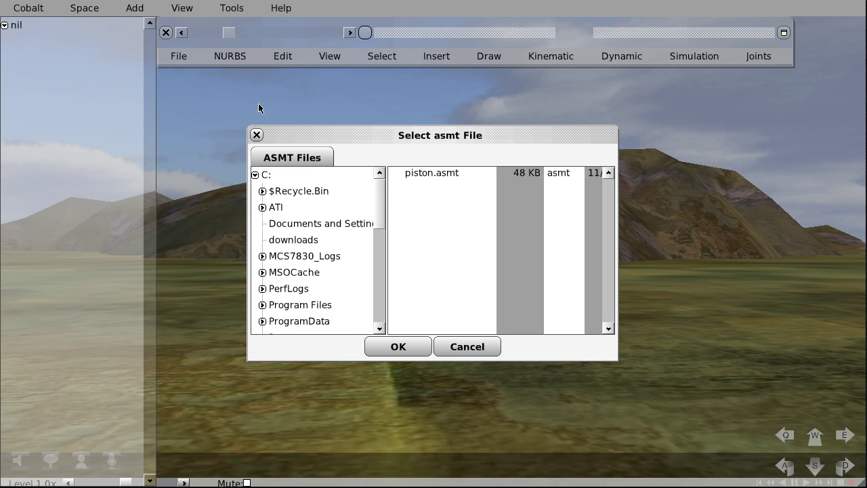
{"action": "left_click", "coordinate": [446, 177]}
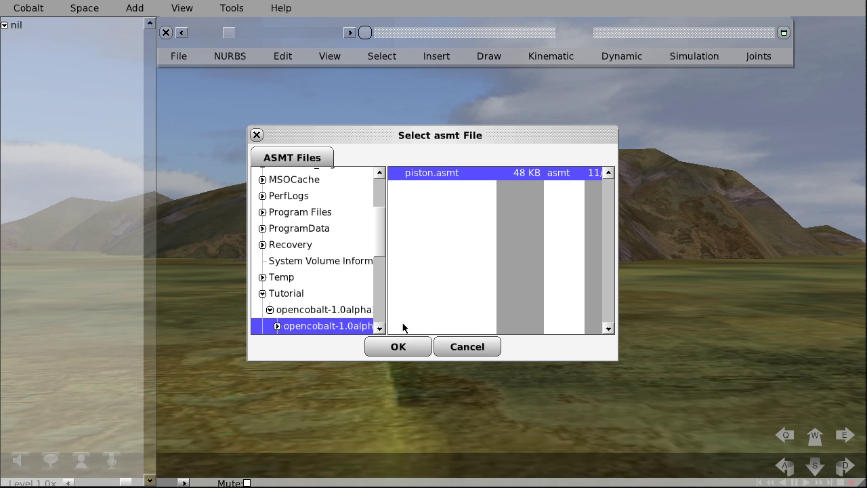
{"action": "left_click", "coordinate": [398, 348]}
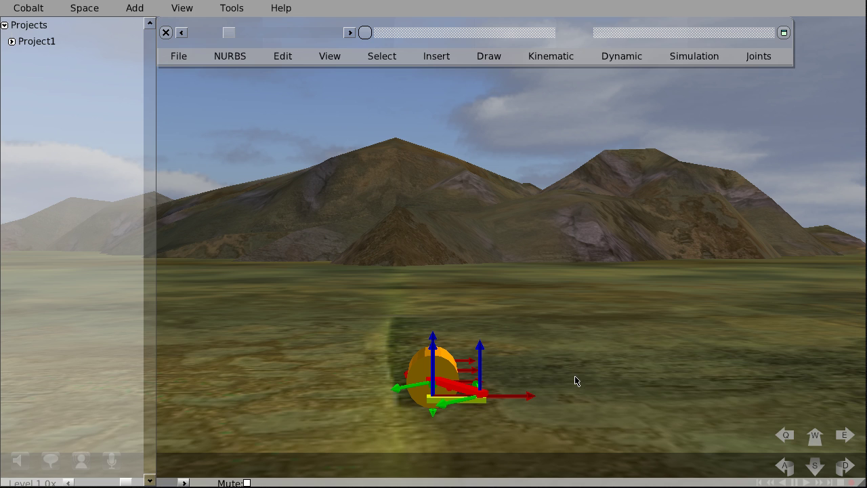
{"action": "left_click", "coordinate": [844, 435]}
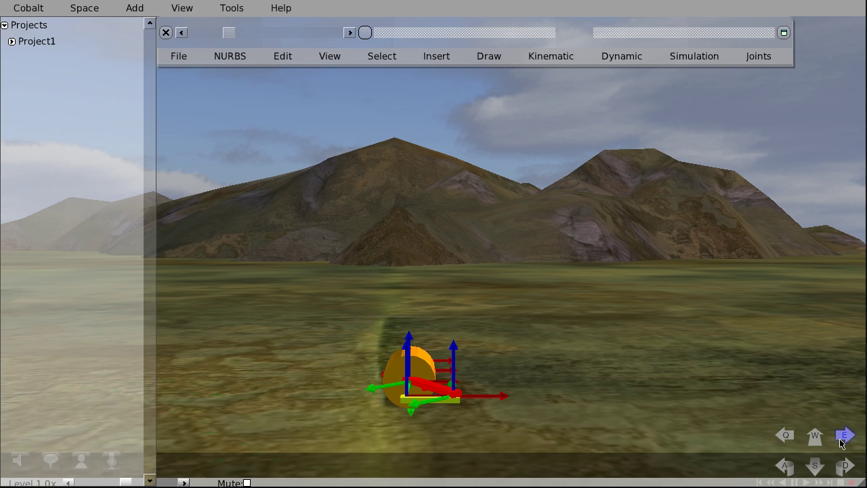
{"action": "left_click", "coordinate": [787, 468]}
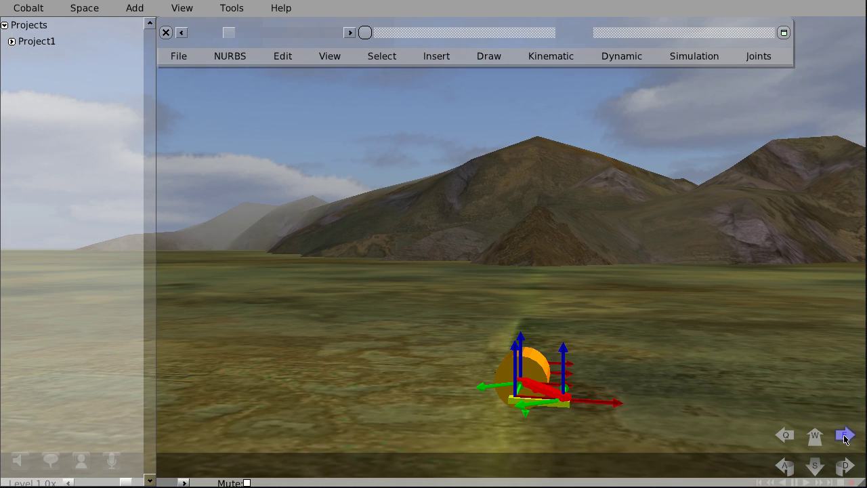
{"action": "left_click", "coordinate": [844, 436]}
{"action": "left_click", "coordinate": [845, 436]}
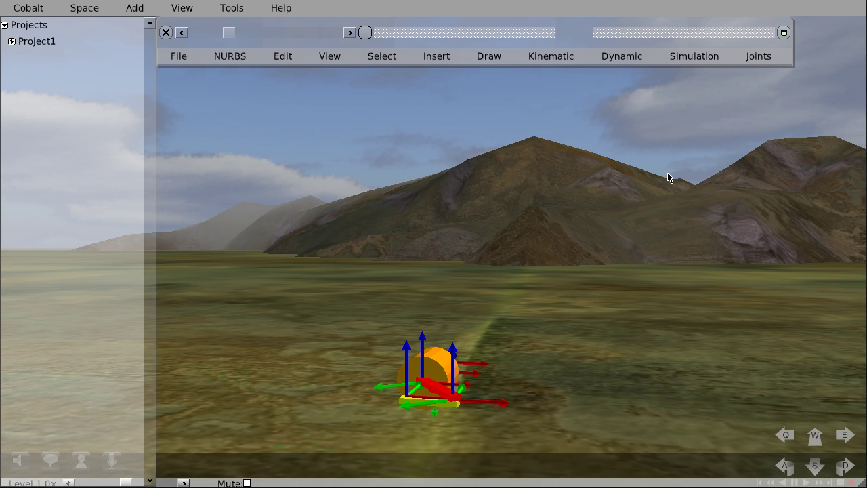
Bring up the Animation window, move it to the right side, and adjust its transparency
{"action": "left_click", "coordinate": [690, 60]}
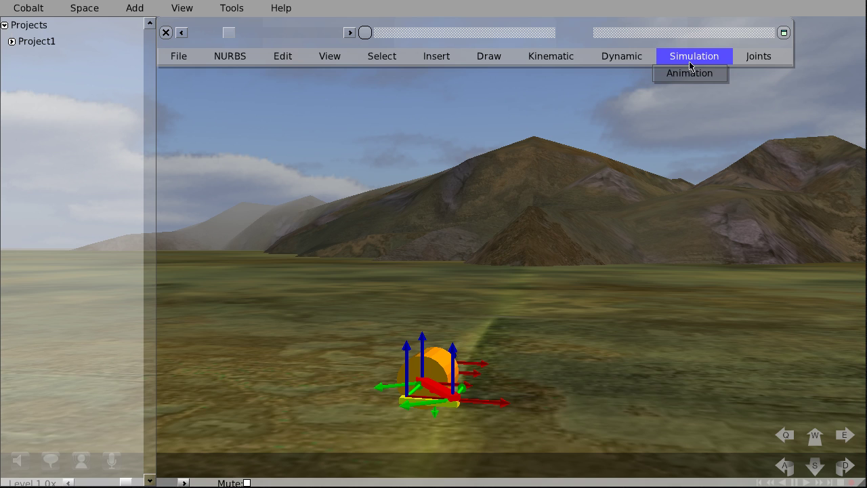
{"action": "left_click", "coordinate": [689, 73]}
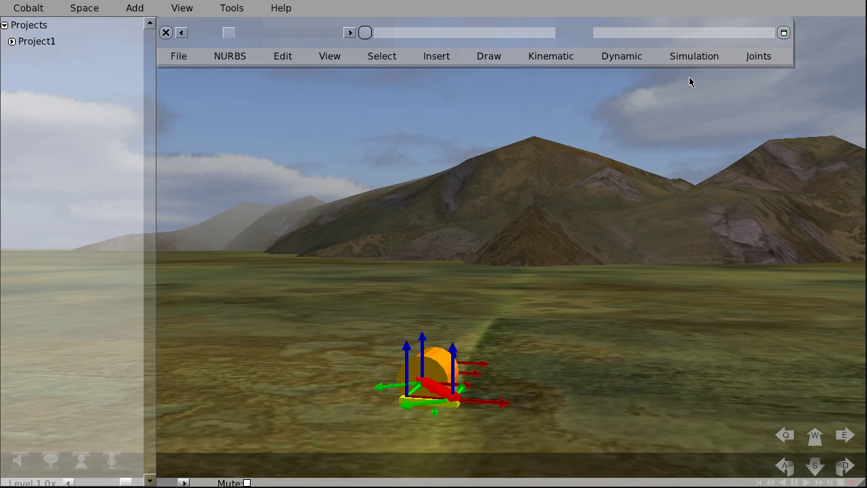
{"action": "left_click_drag", "start_coordinate": [231, 47], "coordinate": [743, 113]}
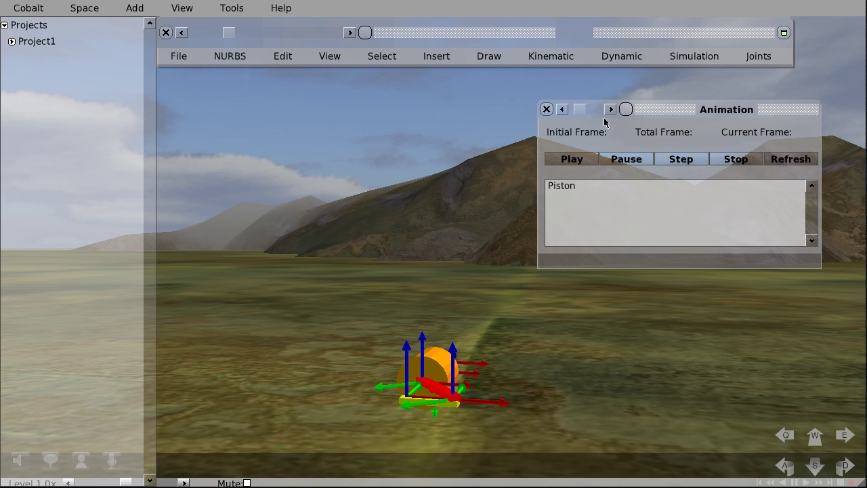
{"action": "mouse_move", "coordinate": [582, 115]}
{"action": "left_mouse_down"}
{"action": "mouse_move", "coordinate": [573, 115]}
{"action": "mouse_move", "coordinate": [593, 121]}
{"action": "left_mouse_up"}
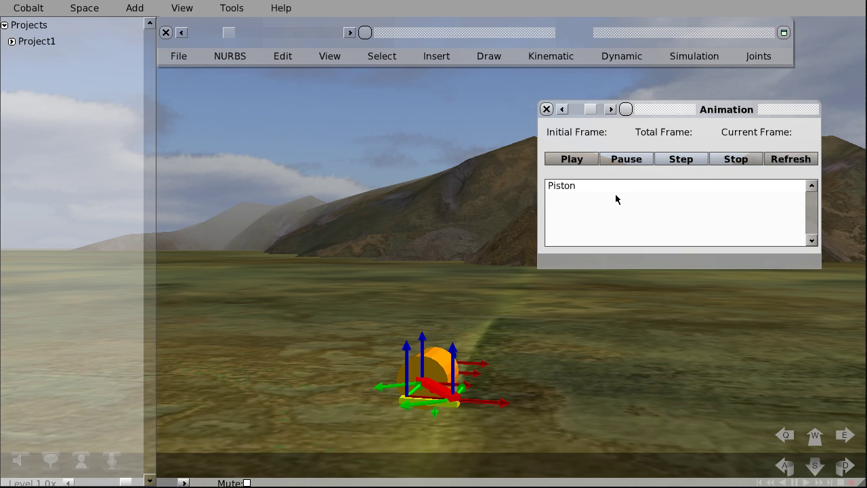
Select the Piston animation, play it, pause it, then resume playback
{"action": "left_click", "coordinate": [583, 187]}
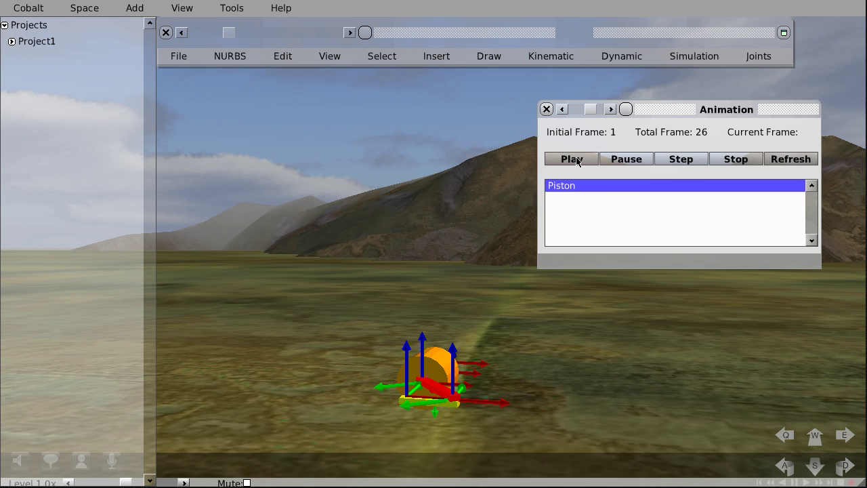
{"action": "left_click", "coordinate": [583, 161]}
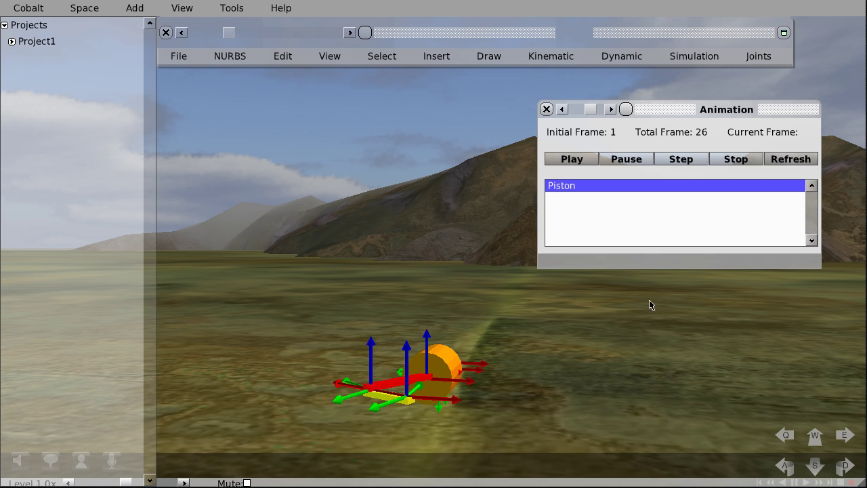
{"action": "left_click", "coordinate": [631, 162]}
{"action": "left_click", "coordinate": [583, 161]}
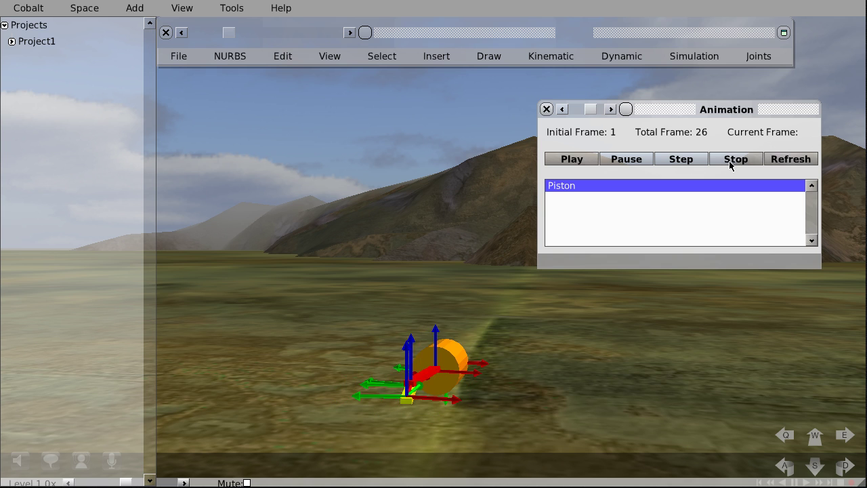
{"action": "left_click", "coordinate": [815, 465]}
Save the Robot model link from the downloads page as robot.asmt in C:\Tutorial
{"action": "left_click", "coordinate": [844, 437]}
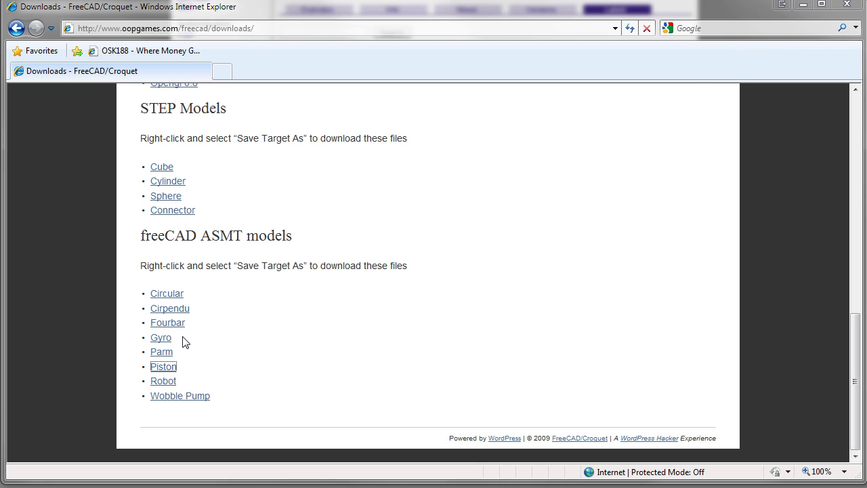
{"action": "left_click", "coordinate": [165, 382]}
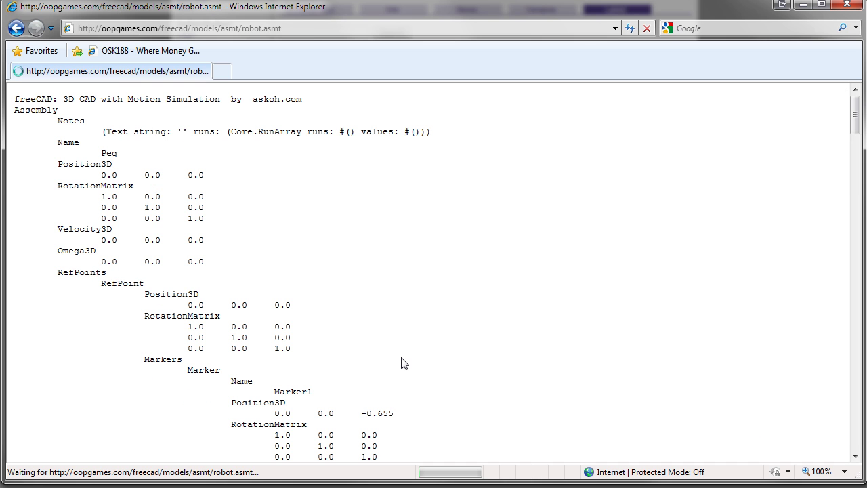
{"action": "key", "text": "alt+Left"}
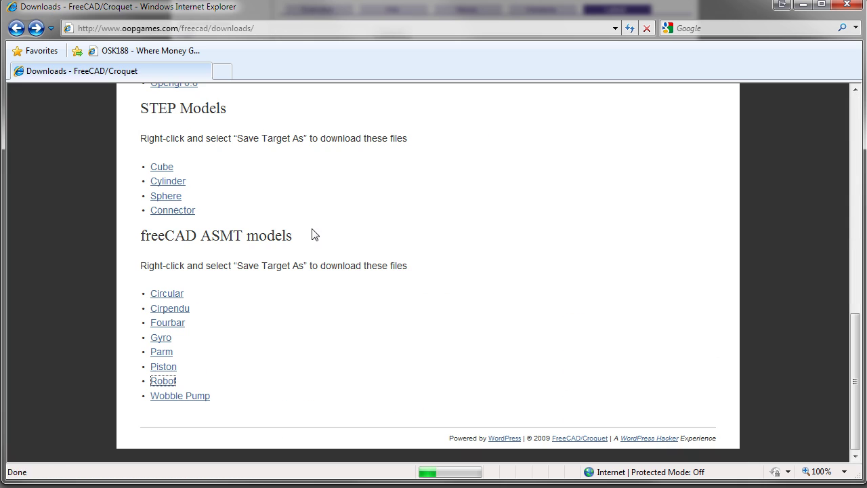
{"action": "right_click", "coordinate": [163, 384]}
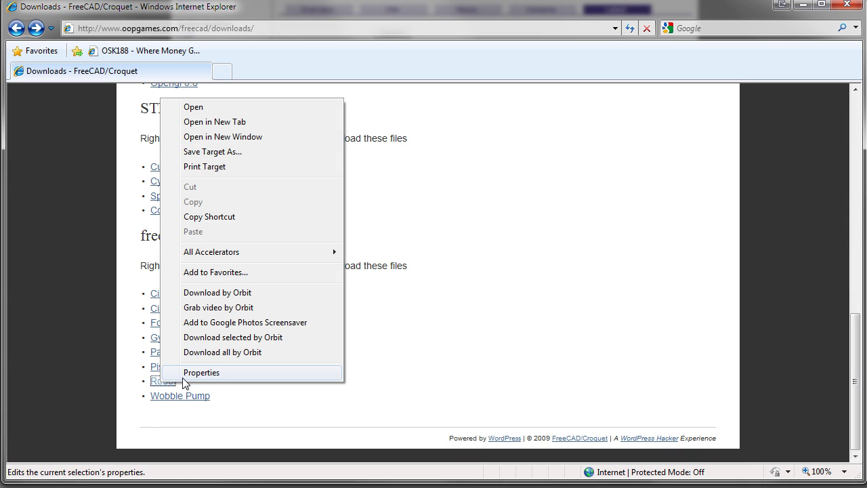
{"action": "left_click", "coordinate": [262, 155]}
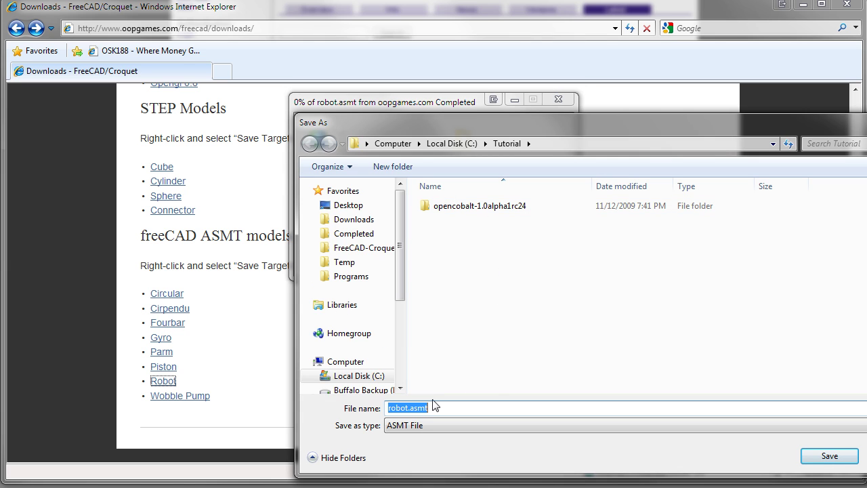
{"action": "left_click", "coordinate": [830, 456]}
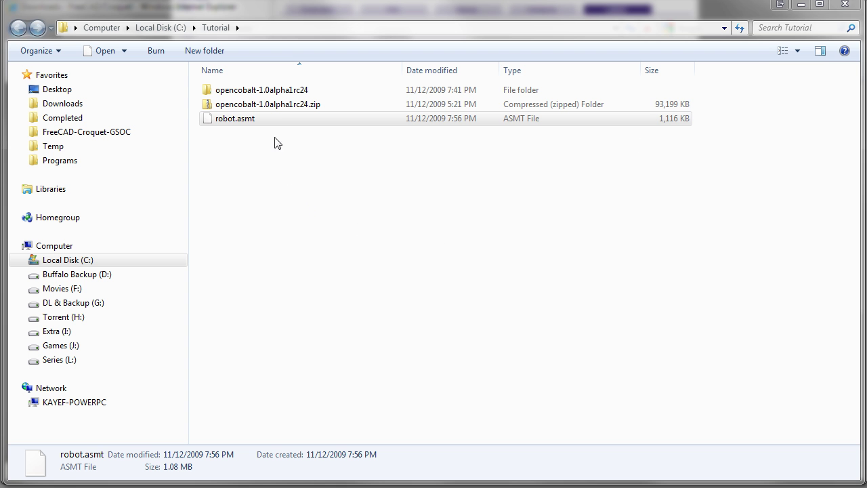
Cut robot.asmt from C:\Tutorial and paste it into the inner opencobalt-1.0alpha1rc24 folder
{"action": "left_click", "coordinate": [236, 125]}
{"action": "right_click", "coordinate": [236, 124]}
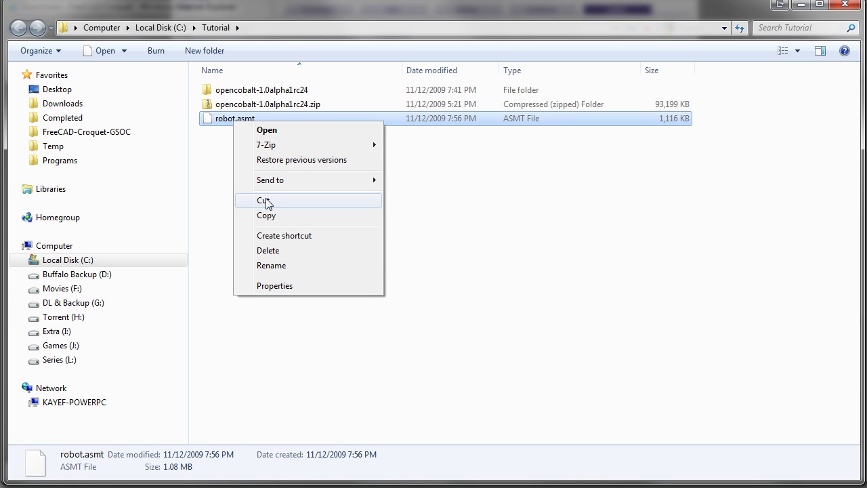
{"action": "left_click", "coordinate": [267, 200]}
{"action": "double_click", "coordinate": [246, 91]}
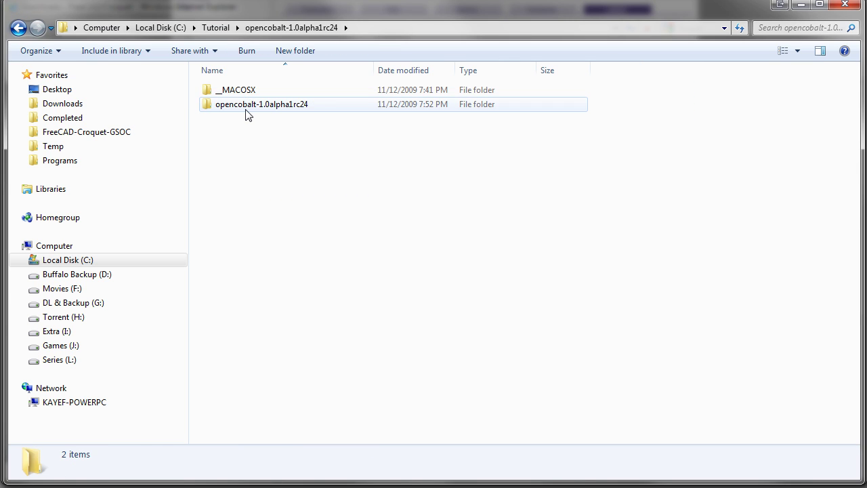
{"action": "left_click", "coordinate": [246, 109]}
{"action": "double_click", "coordinate": [247, 109]}
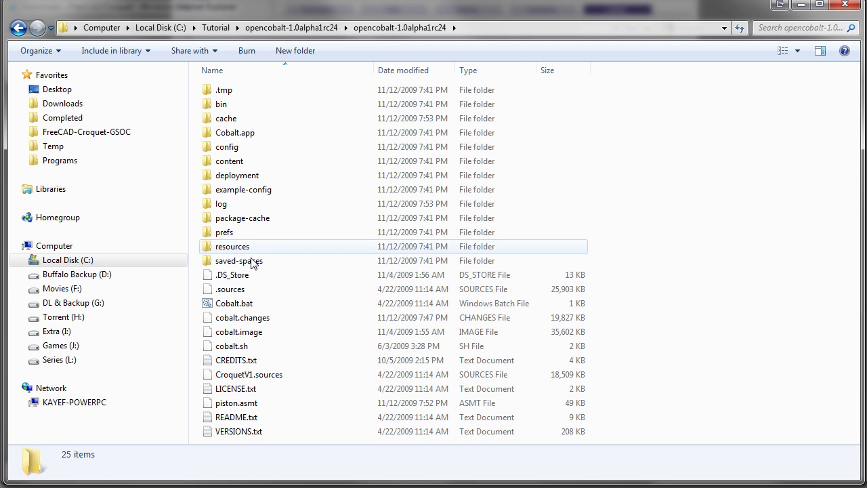
{"action": "right_click", "coordinate": [296, 325]}
{"action": "left_click", "coordinate": [344, 435]}
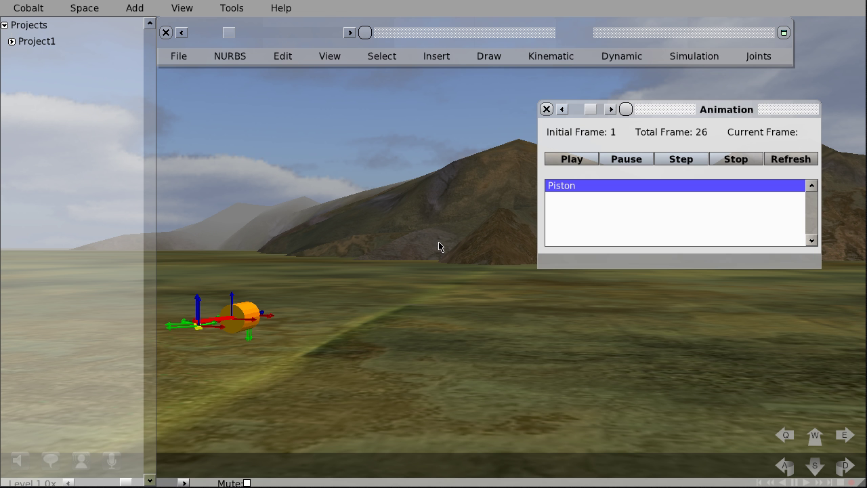
Load robot.asmt through File > Open > Assembly so it appears as Project2
{"action": "left_click", "coordinate": [170, 58]}
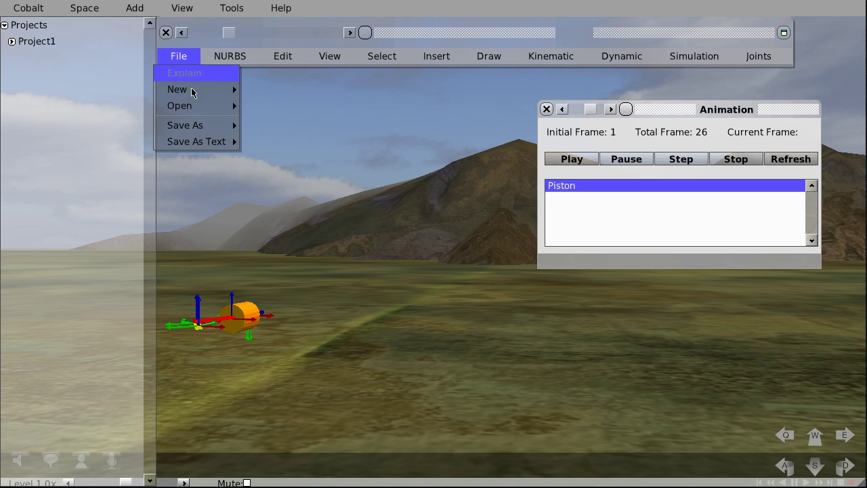
{"action": "mouse_move", "coordinate": [201, 106]}
{"action": "left_click", "coordinate": [291, 106]}
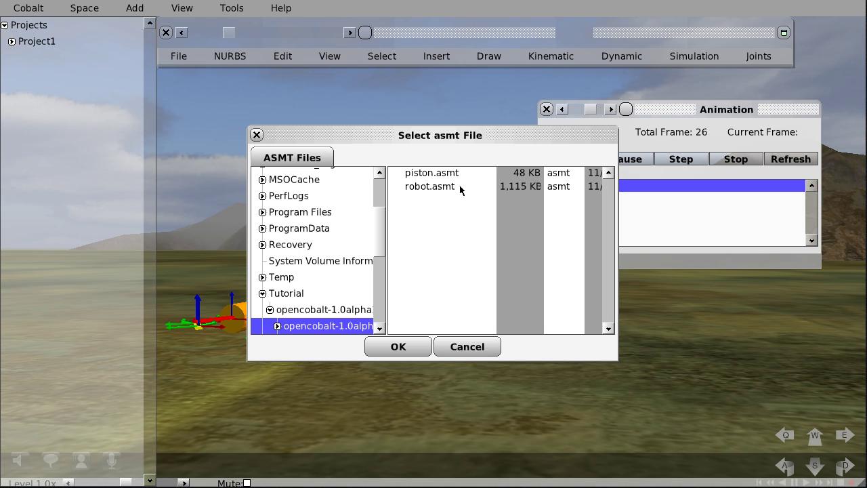
{"action": "left_click", "coordinate": [430, 187]}
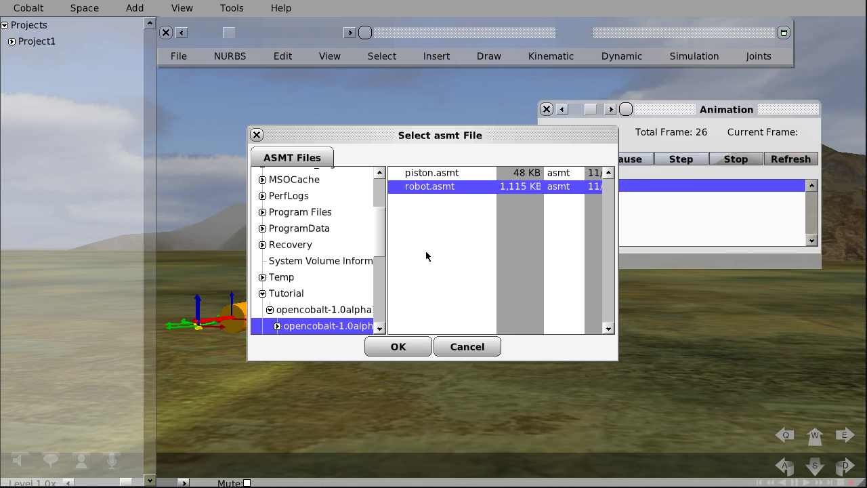
{"action": "left_click", "coordinate": [398, 349]}
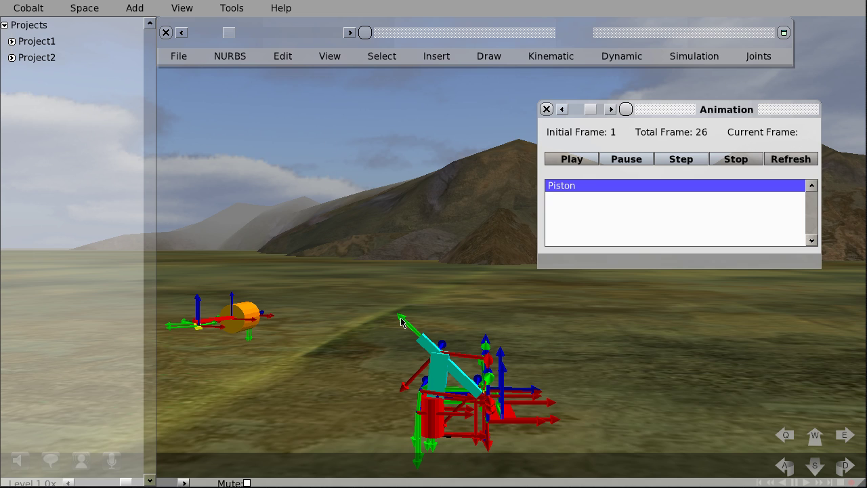
Change the marker size from 0.8 to 0 under Edit > Marker Size
{"action": "left_click", "coordinate": [283, 56]}
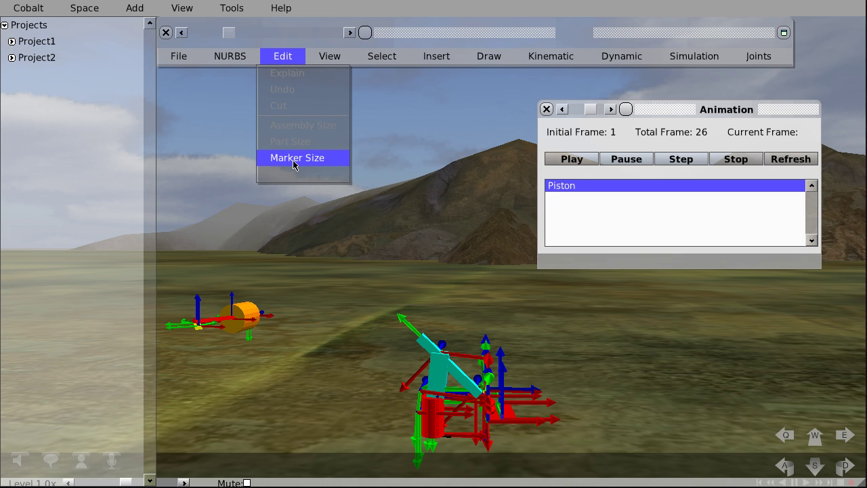
{"action": "left_click", "coordinate": [294, 163]}
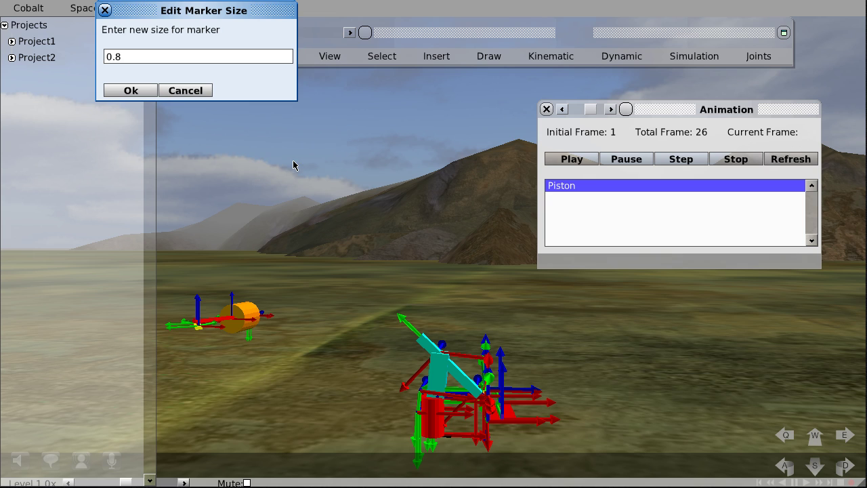
{"action": "triple_click", "coordinate": [179, 59]}
{"action": "type", "text": "0"}
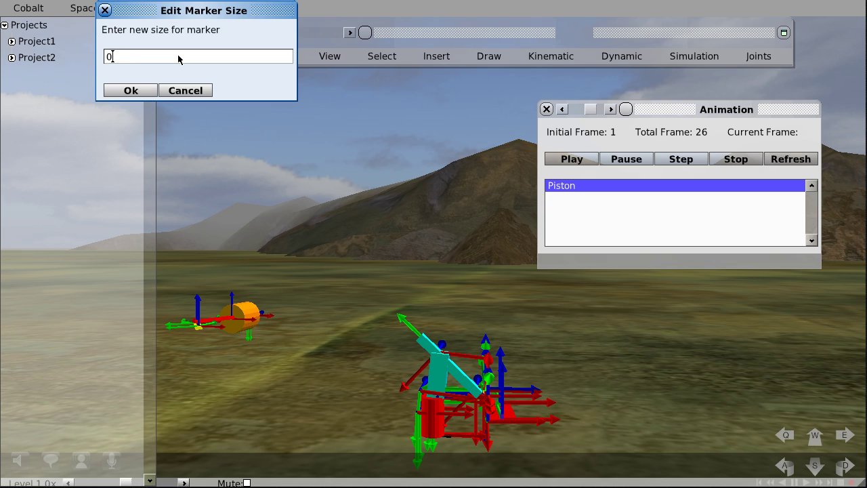
{"action": "left_click", "coordinate": [129, 89]}
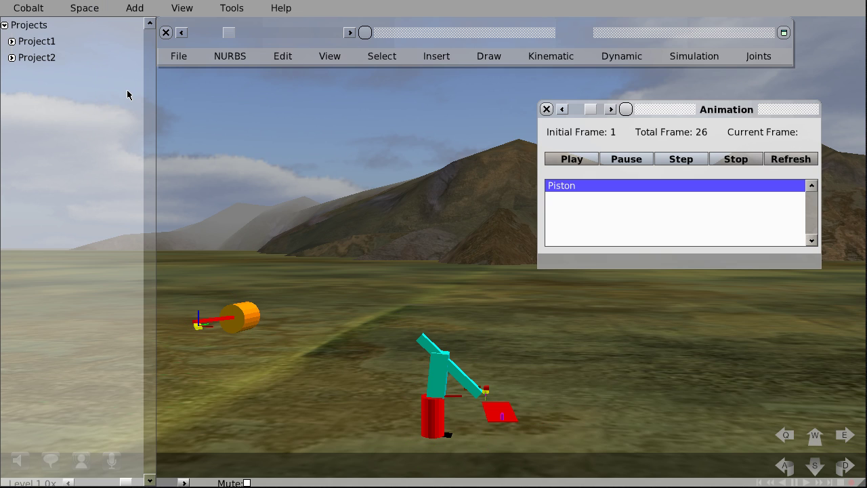
Pan the view across the models and nudge the Animation window up and right
{"action": "left_click", "coordinate": [845, 435]}
{"action": "left_click", "coordinate": [786, 465]}
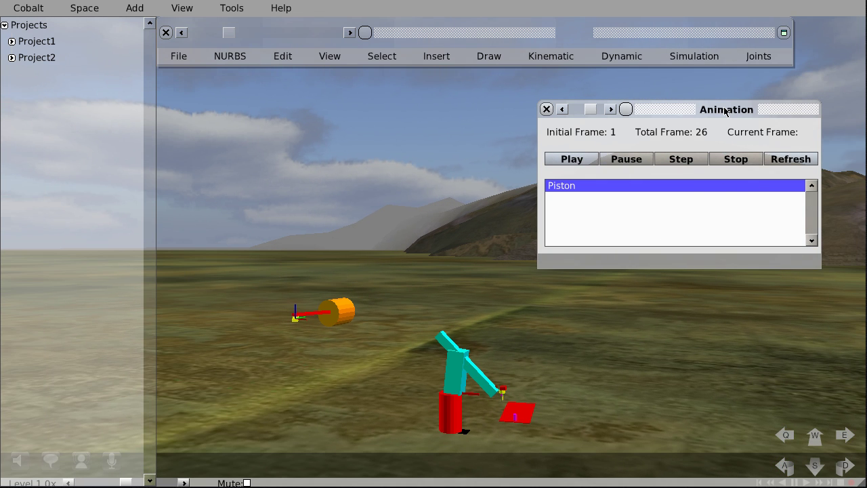
{"action": "left_click_drag", "start_coordinate": [726, 109], "coordinate": [746, 94]}
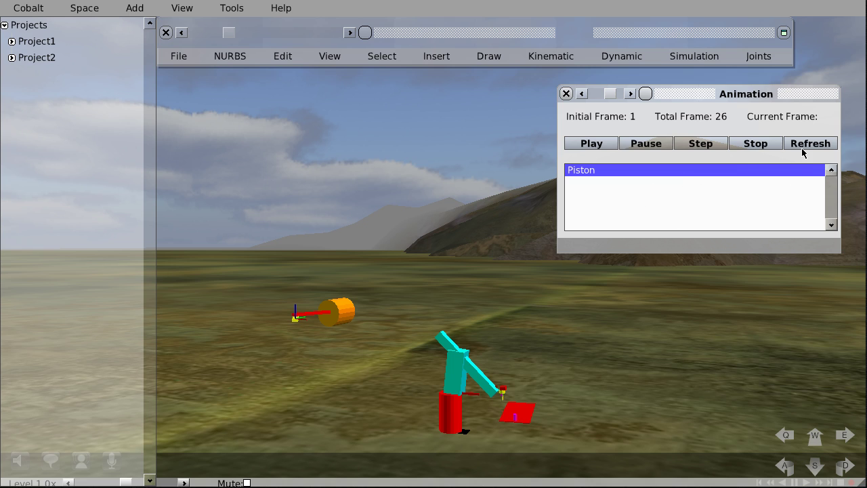
Refresh the animation list, play the robot's 201-frame Peg animation, then reselect Piston
{"action": "left_click", "coordinate": [807, 147]}
{"action": "left_click", "coordinate": [607, 183]}
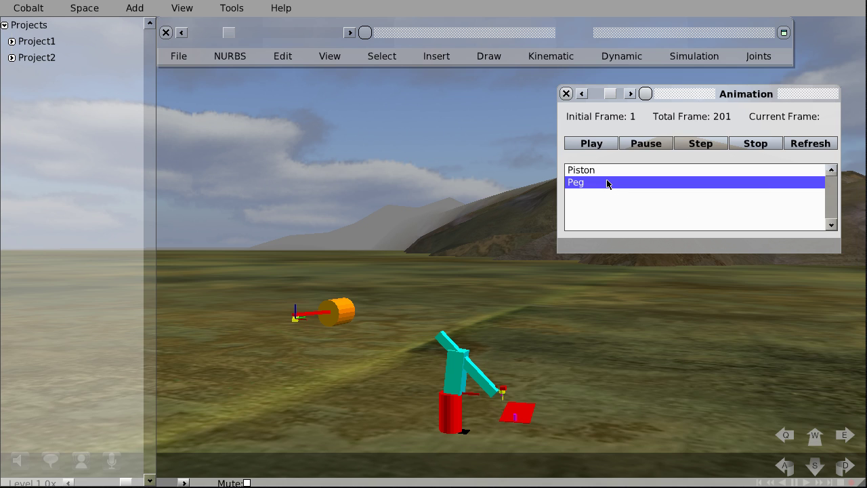
{"action": "left_click", "coordinate": [602, 145]}
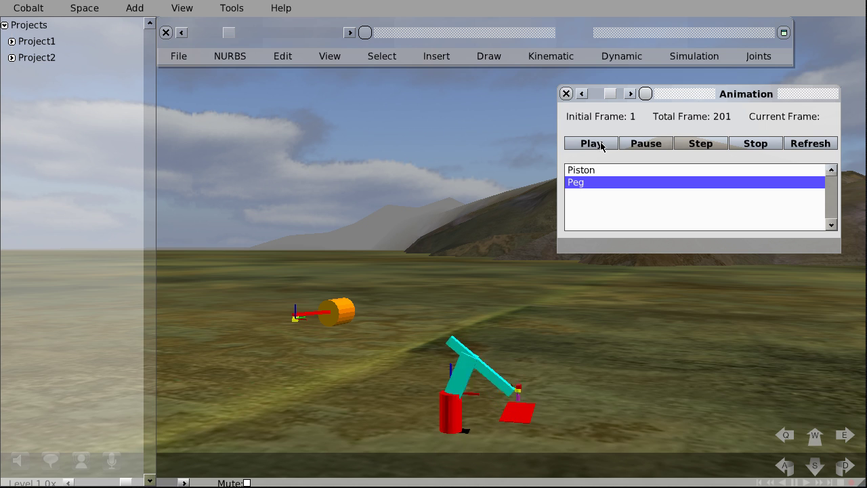
{"action": "left_click", "coordinate": [601, 172]}
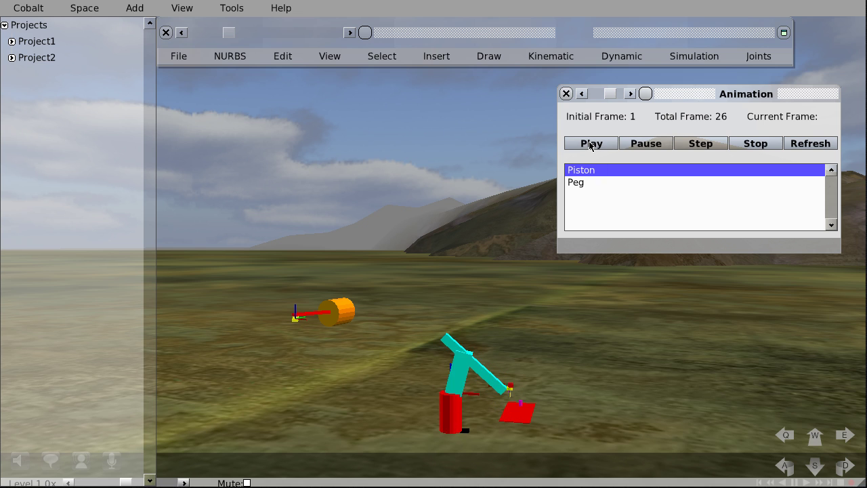